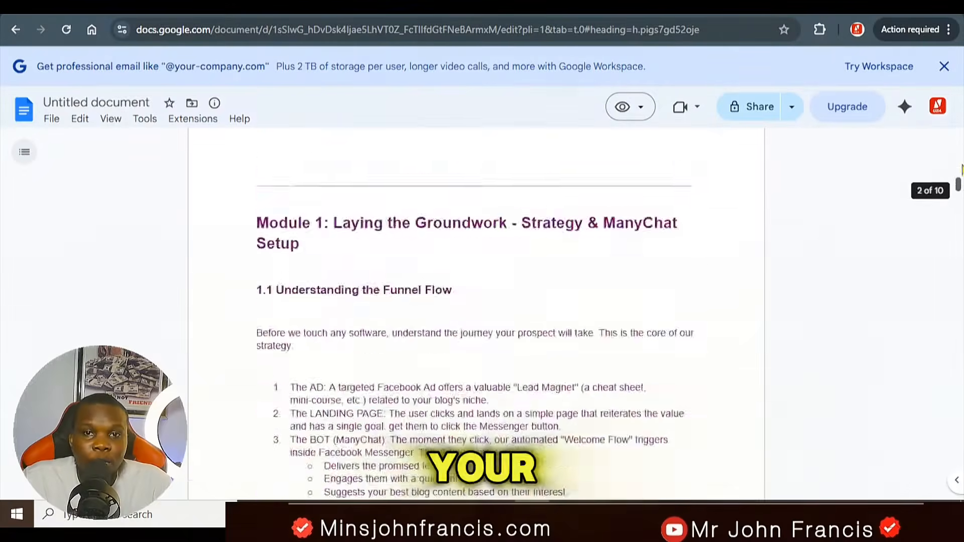
{"action": "scroll", "coordinate": [961, 169], "scroll_direction": "up", "scroll_amount": 10}
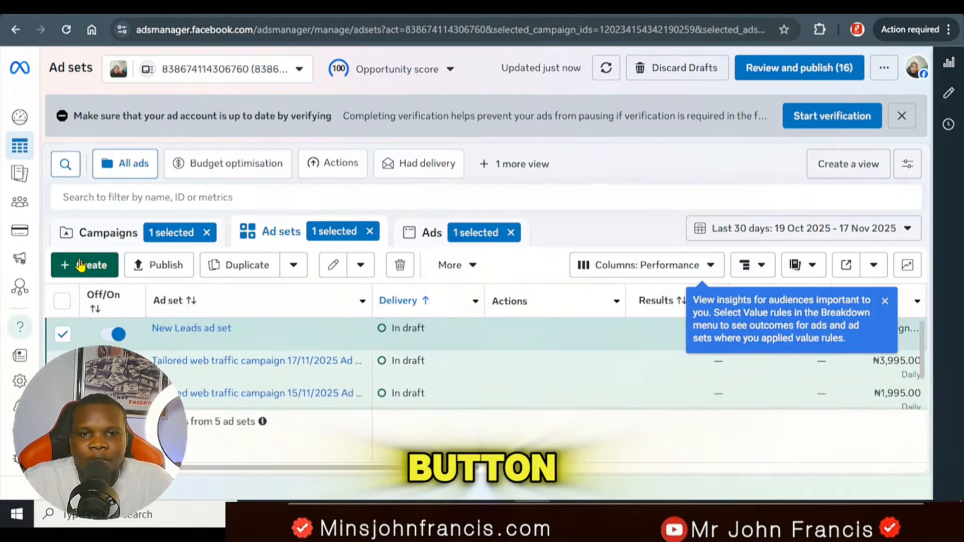
Step: Start creating a campaign and compare the Awareness, Traffic, Engagement, Leads, App promotion and Sales objectives by selecting each one
{"action": "left_click", "coordinate": [80, 265]}
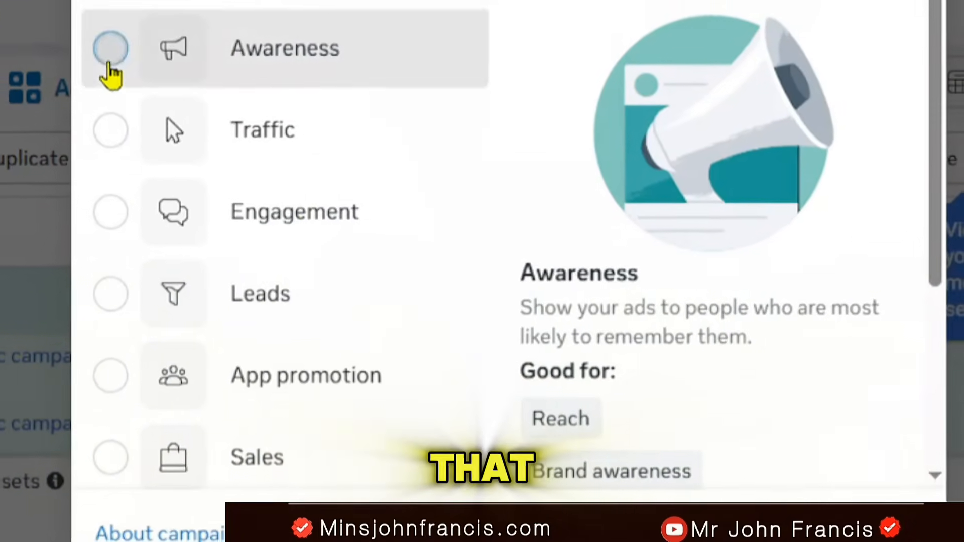
{"action": "left_click", "coordinate": [109, 64]}
{"action": "scroll", "coordinate": [748, 381], "scroll_direction": "down", "scroll_amount": 3}
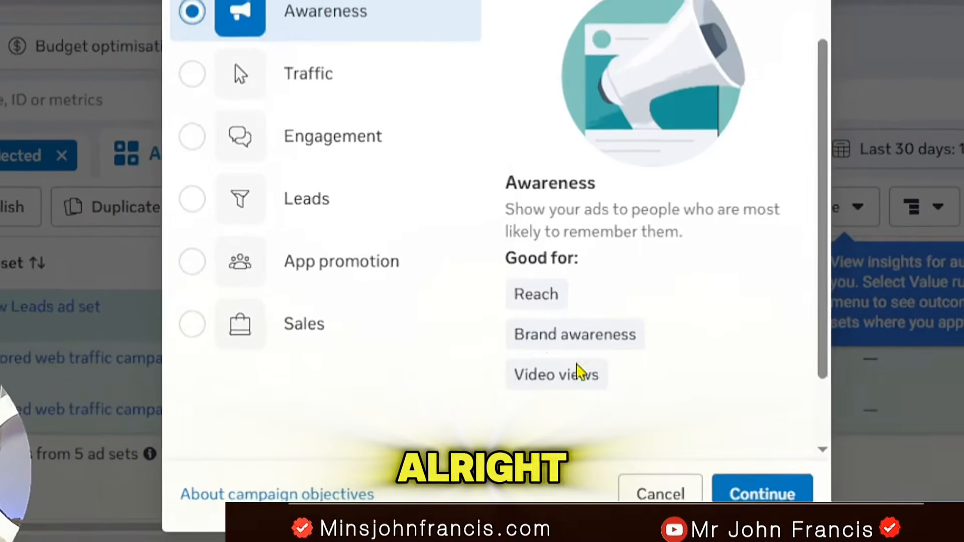
{"action": "left_click", "coordinate": [192, 74]}
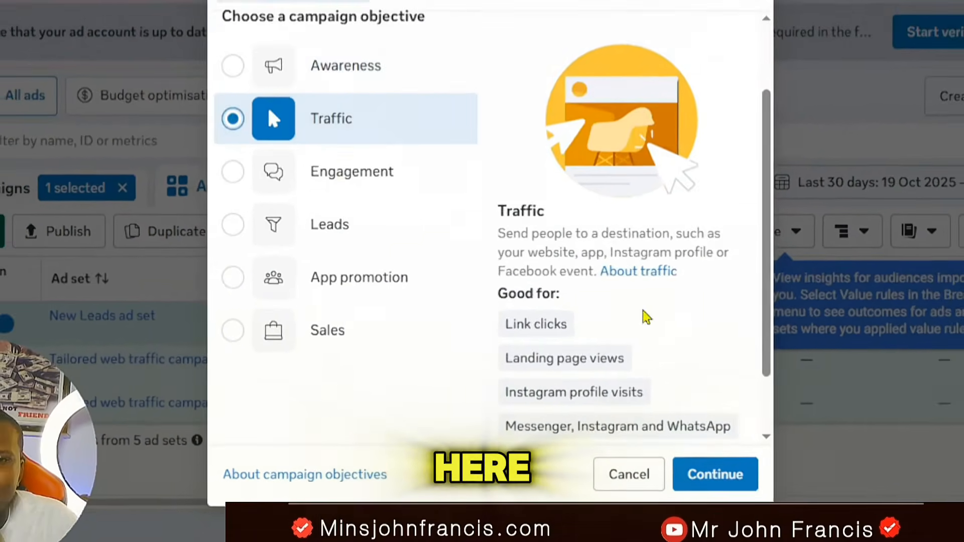
{"action": "mouse_move", "coordinate": [558, 351]}
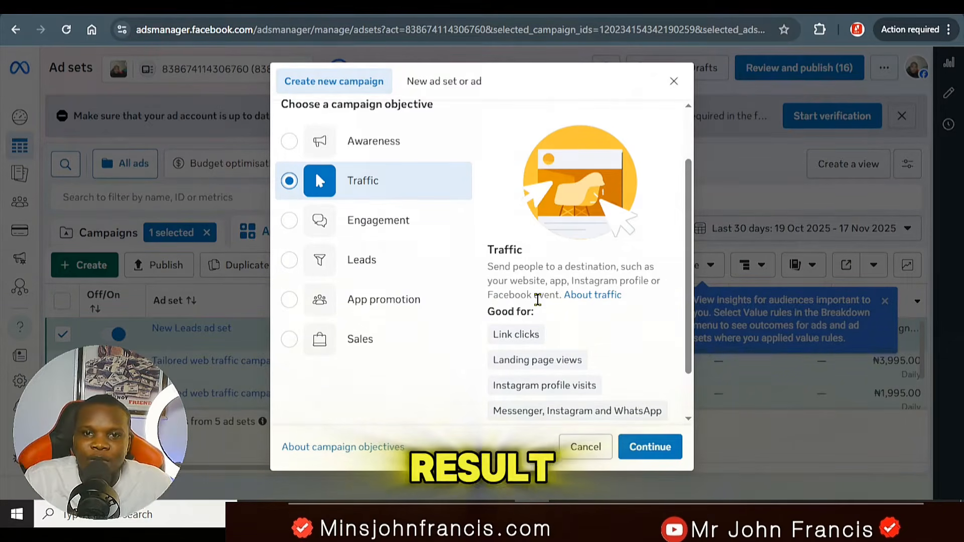
{"action": "scroll", "coordinate": [537, 299], "scroll_direction": "down", "scroll_amount": 1}
{"action": "left_click", "coordinate": [289, 161]}
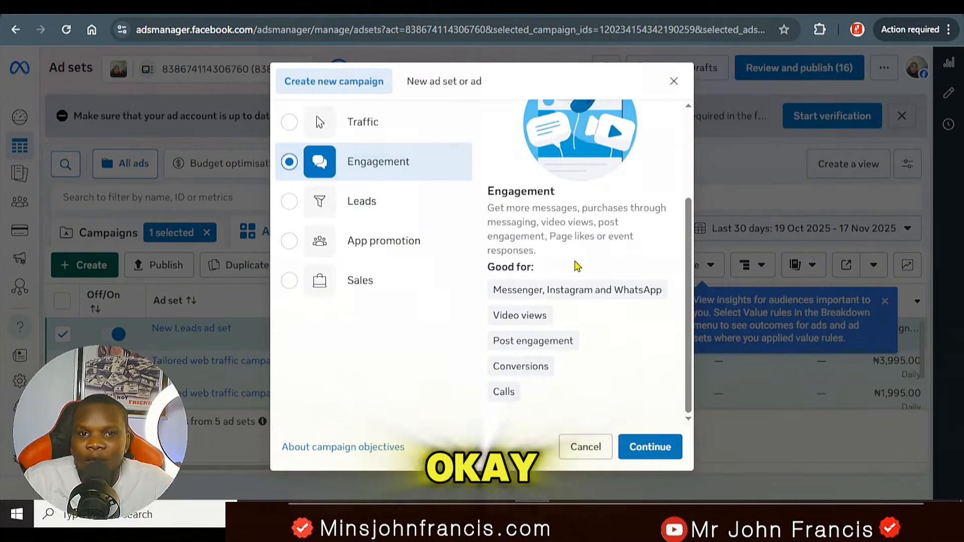
{"action": "left_click", "coordinate": [383, 201]}
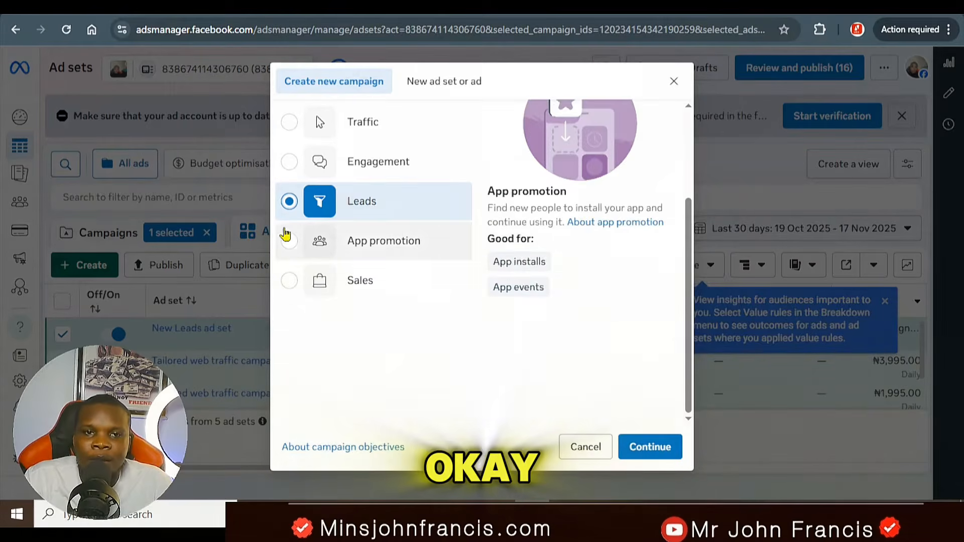
{"action": "left_click", "coordinate": [292, 250]}
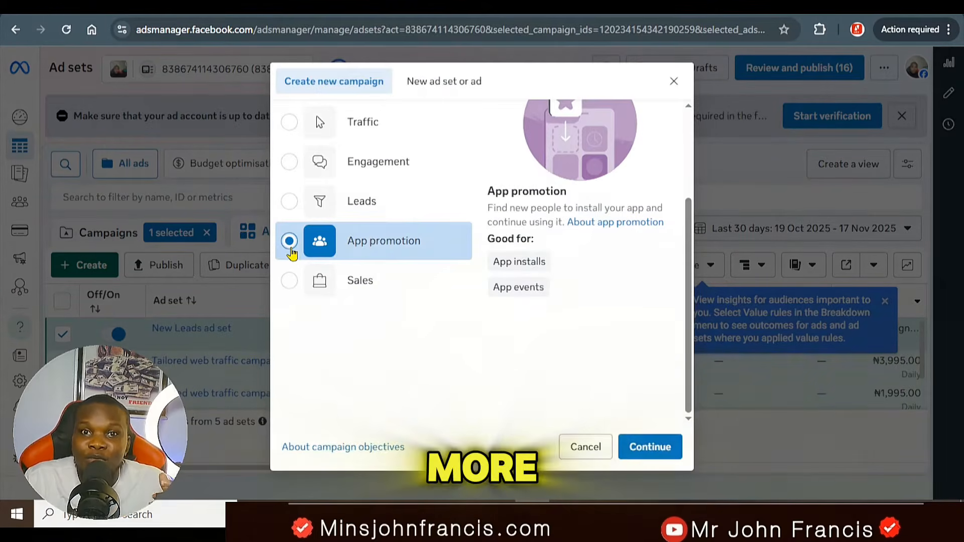
{"action": "left_click", "coordinate": [290, 280]}
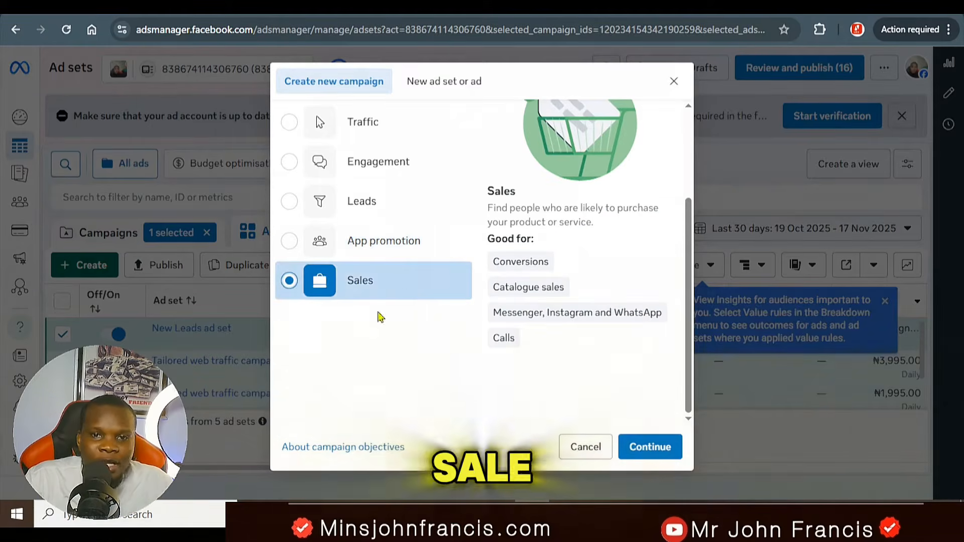
{"action": "mouse_move", "coordinate": [504, 336]}
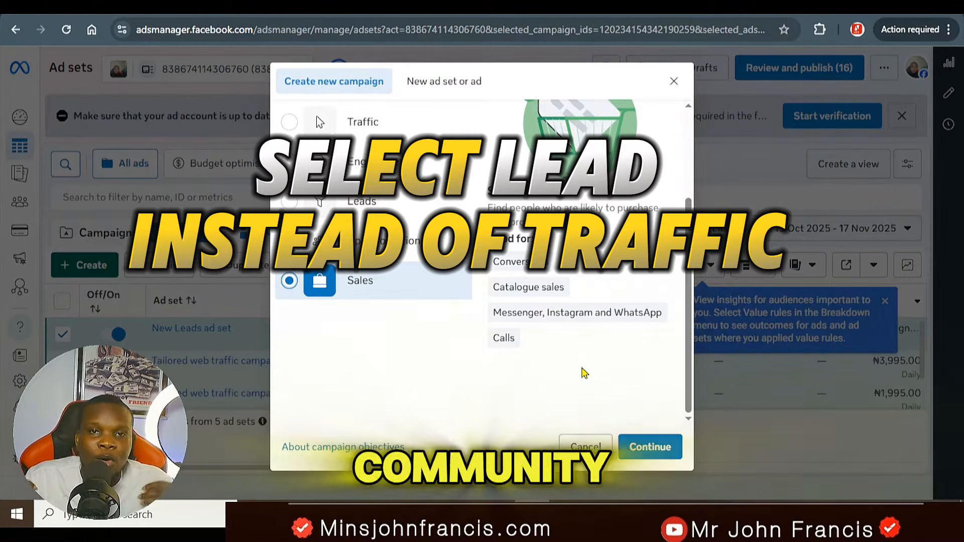
Step: Create the campaign with the Leads objective and accept the Advantage+ setup notice
{"action": "left_click", "coordinate": [284, 205]}
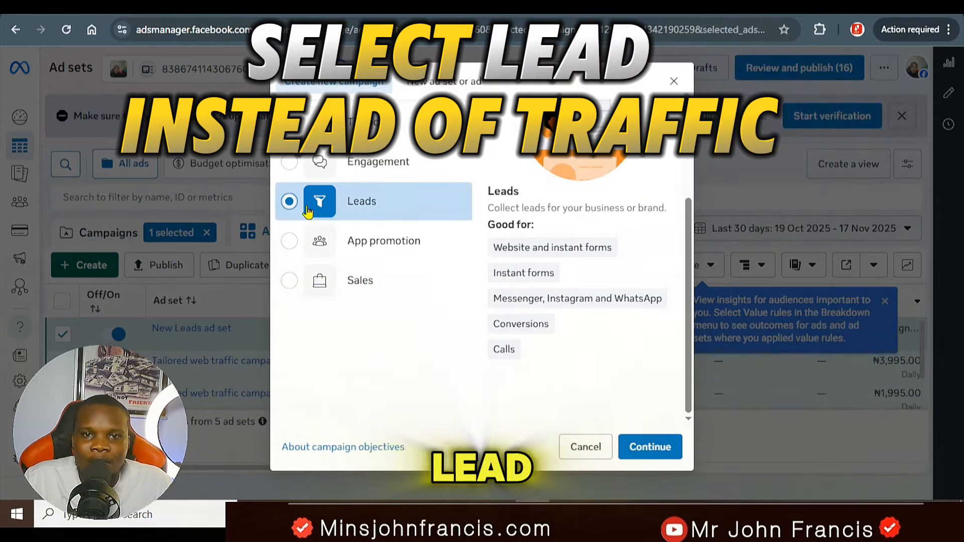
{"action": "left_click", "coordinate": [650, 448]}
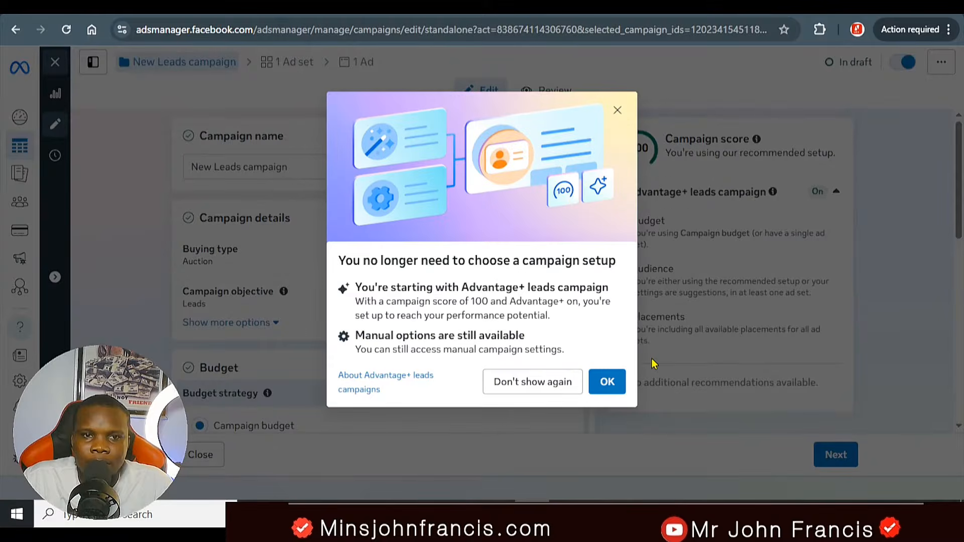
{"action": "left_click", "coordinate": [606, 393]}
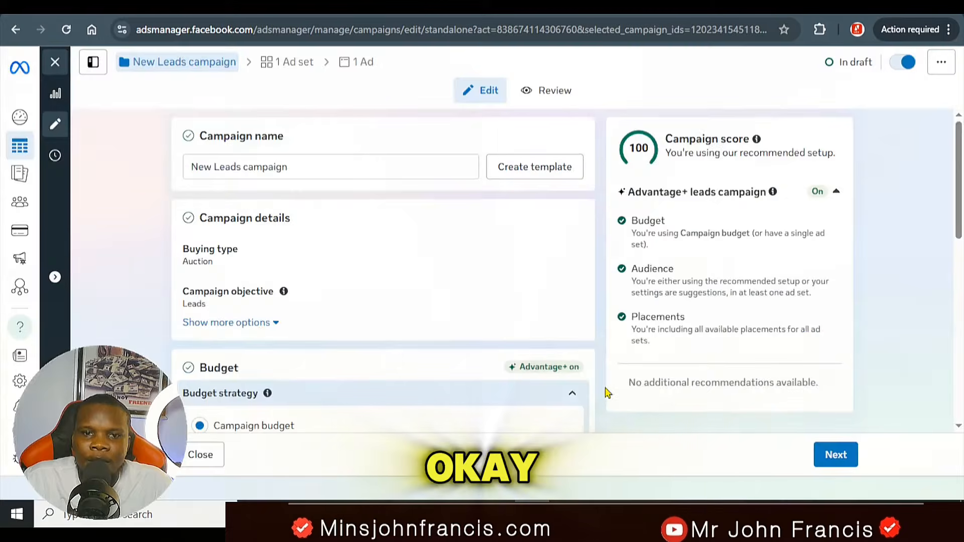
Step: Rename the campaign as "traffic Leads campaign"
{"action": "left_click", "coordinate": [209, 167]}
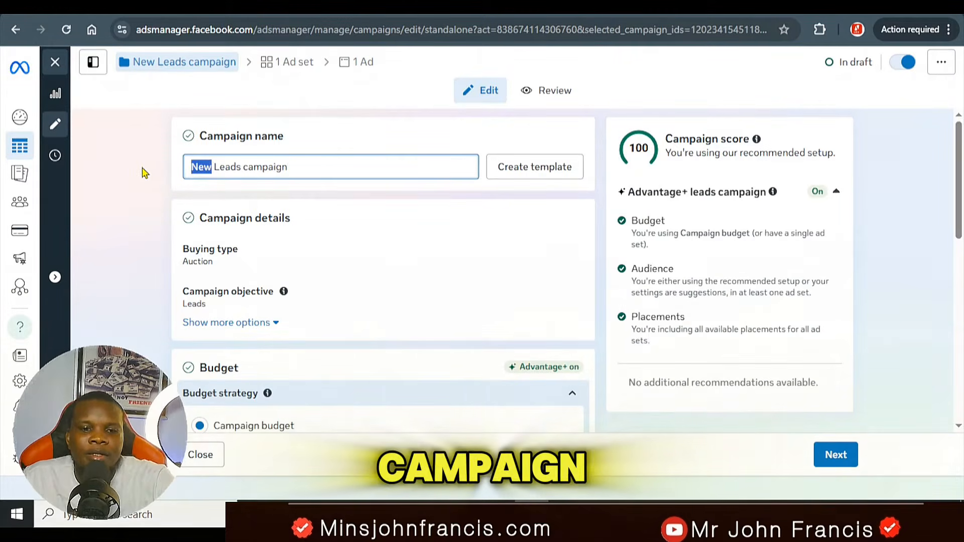
{"action": "type", "text": "traffic"}
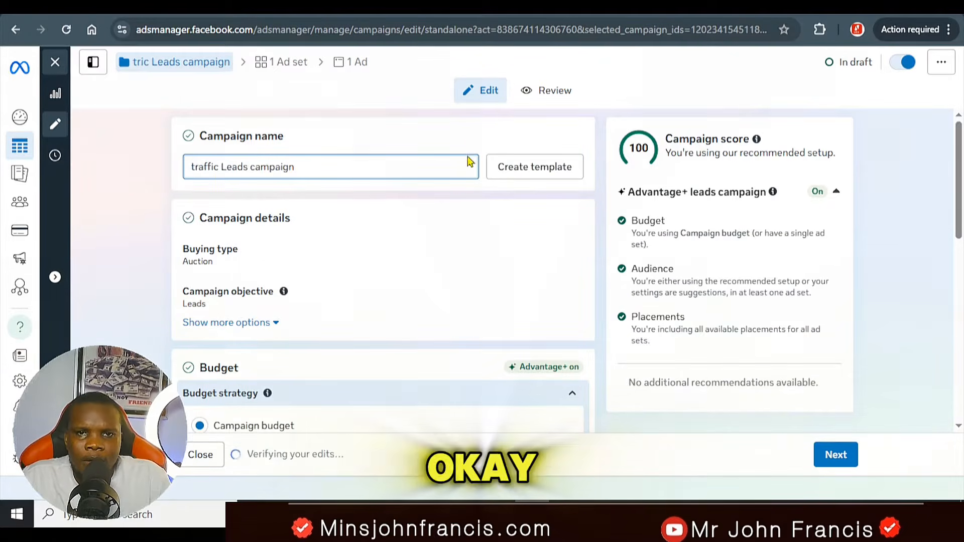
Step: Set the campaign's daily budget to 15500 NGN
{"action": "scroll", "coordinate": [311, 314], "scroll_direction": "down", "scroll_amount": 10}
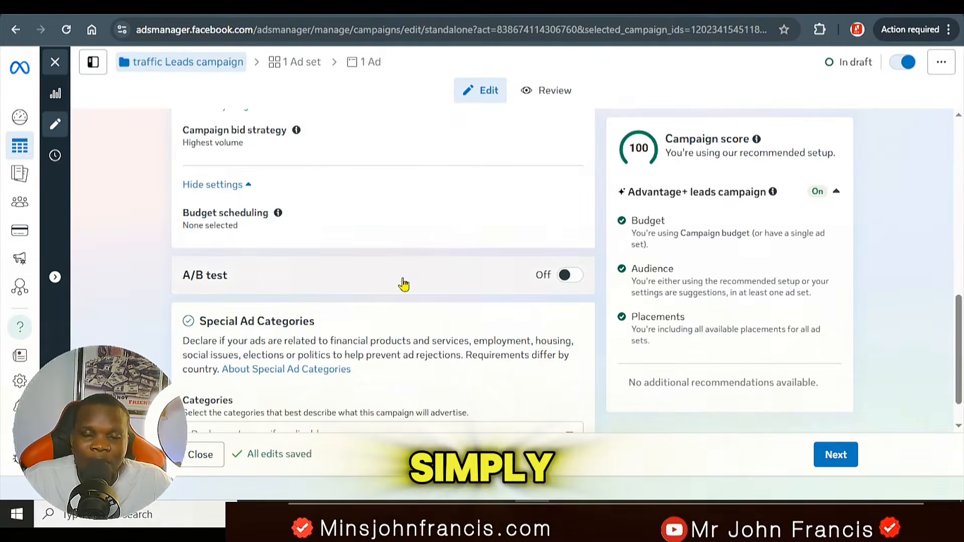
{"action": "mouse_move", "coordinate": [404, 284]}
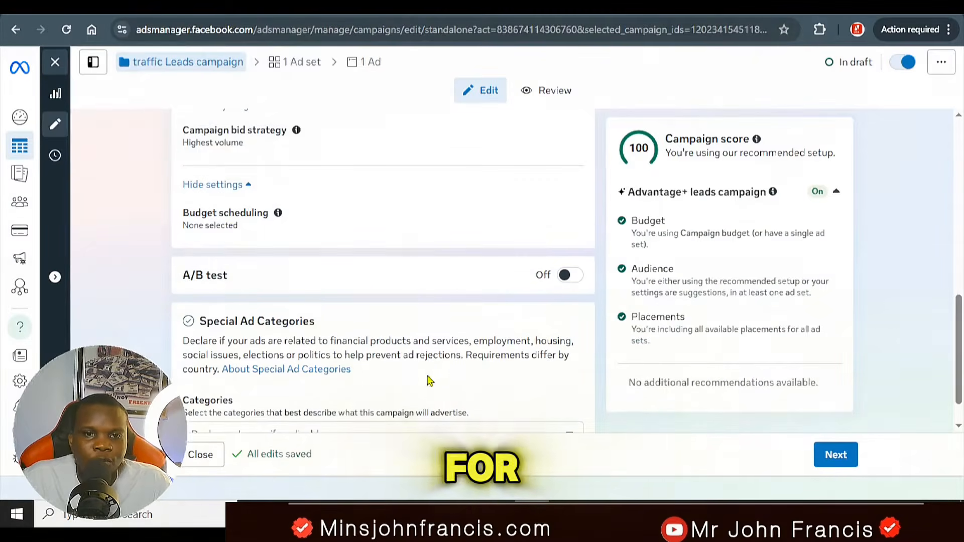
{"action": "scroll", "coordinate": [511, 343], "scroll_direction": "down", "scroll_amount": 1}
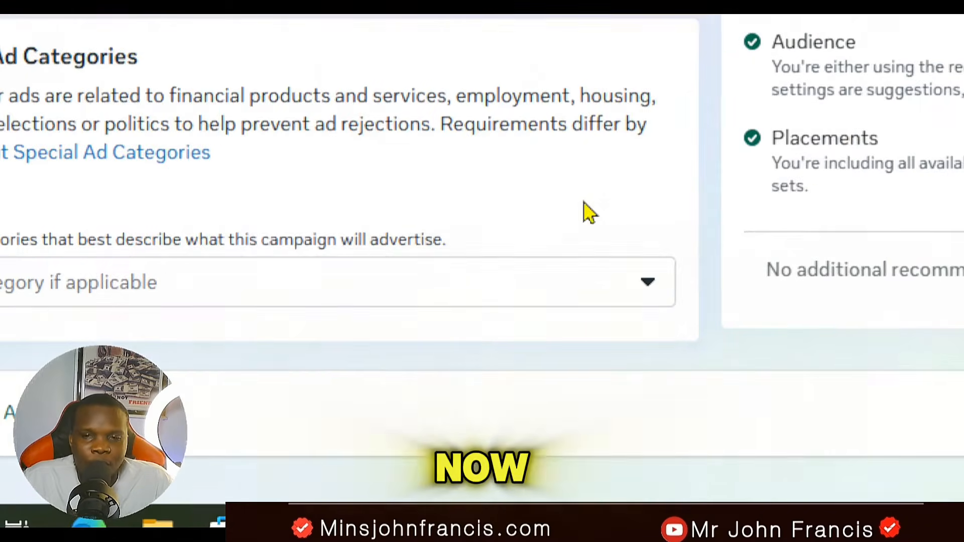
{"action": "scroll", "coordinate": [537, 349], "scroll_direction": "up", "scroll_amount": 4}
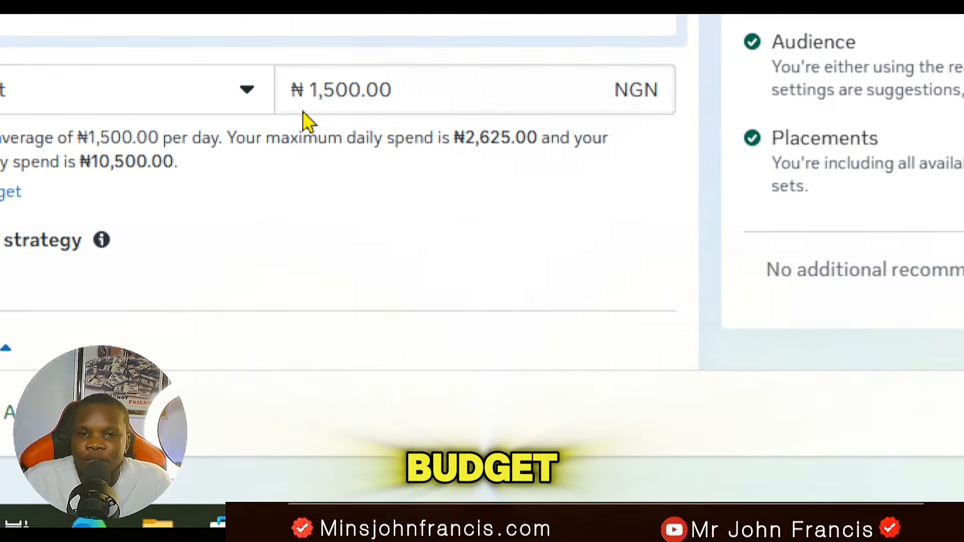
{"action": "left_click", "coordinate": [324, 96]}
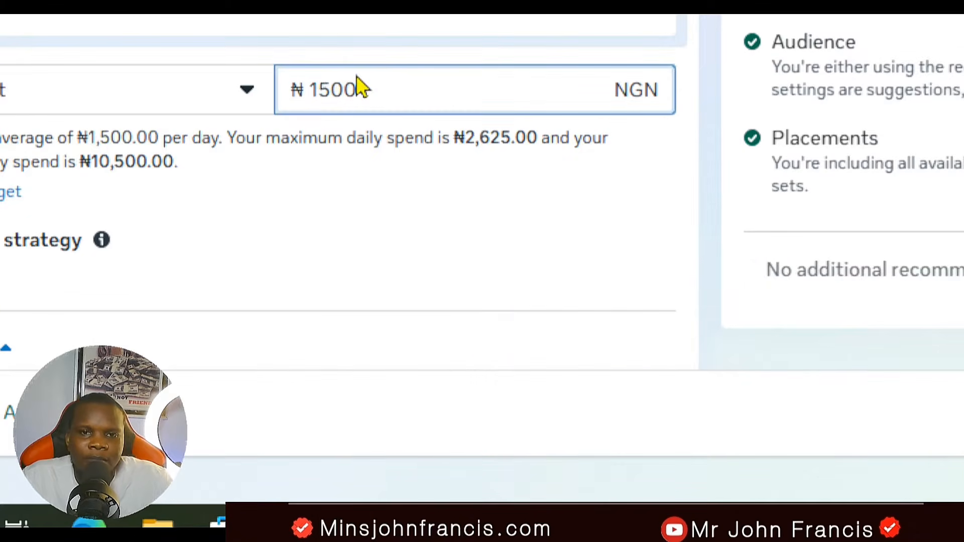
{"action": "type", "text": "5"}
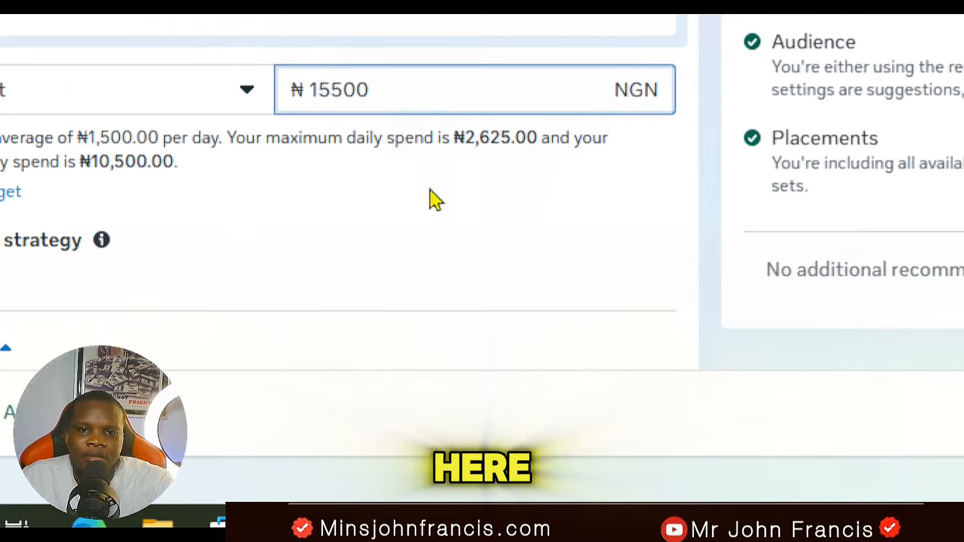
{"action": "scroll", "coordinate": [260, 190], "scroll_direction": "down", "scroll_amount": 5}
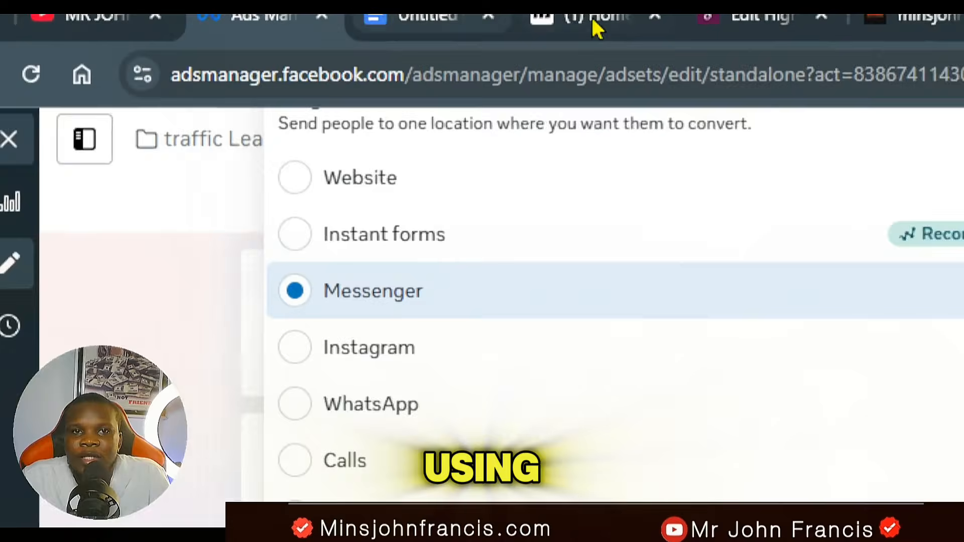
Step: Check the Manychat dashboard, switch to the Meta ads document in Google Docs and copy the sample automation bot's m.me link
{"action": "left_click", "coordinate": [595, 29]}
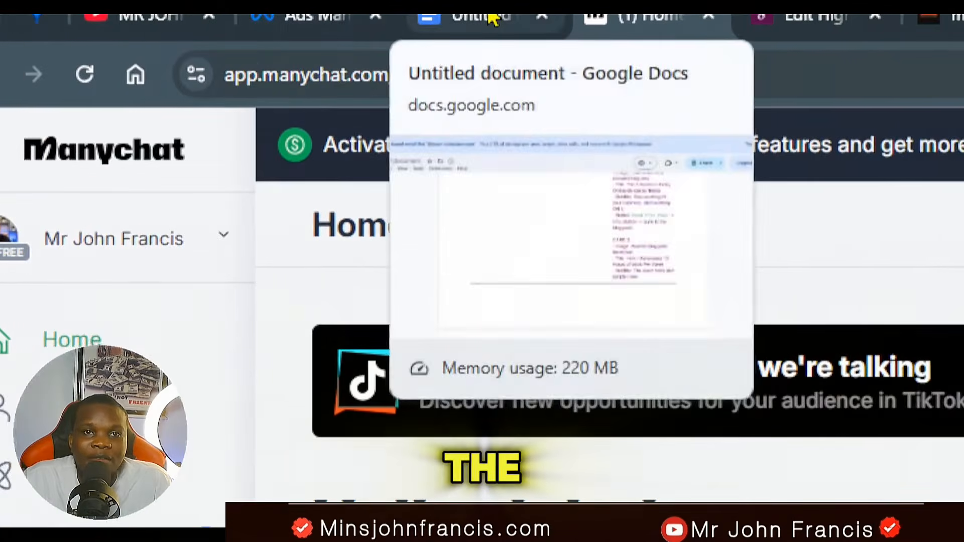
{"action": "left_click", "coordinate": [427, 18]}
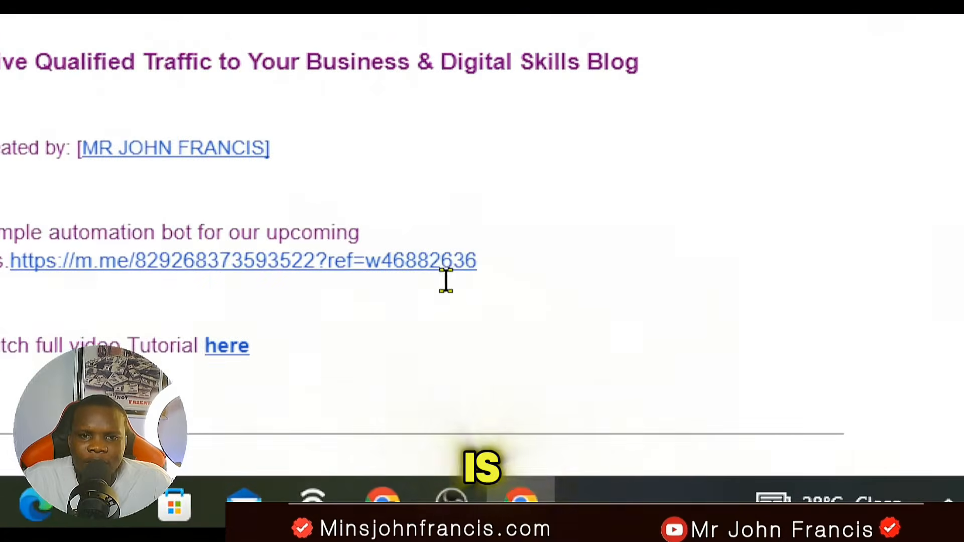
{"action": "left_click", "coordinate": [471, 278]}
{"action": "left_click", "coordinate": [432, 310]}
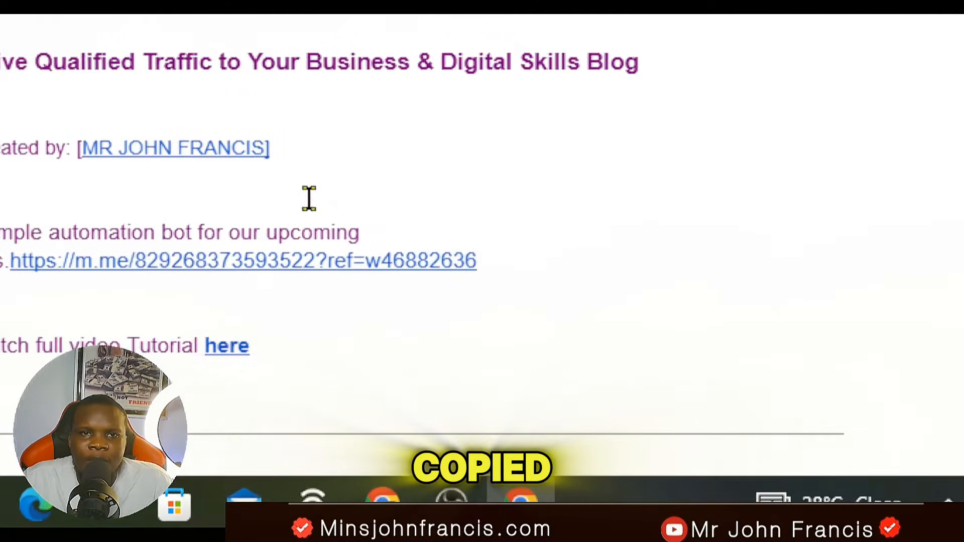
Step: Return to Ads Manager and set the ad set's conversion location to Website
{"action": "left_click", "coordinate": [357, 16]}
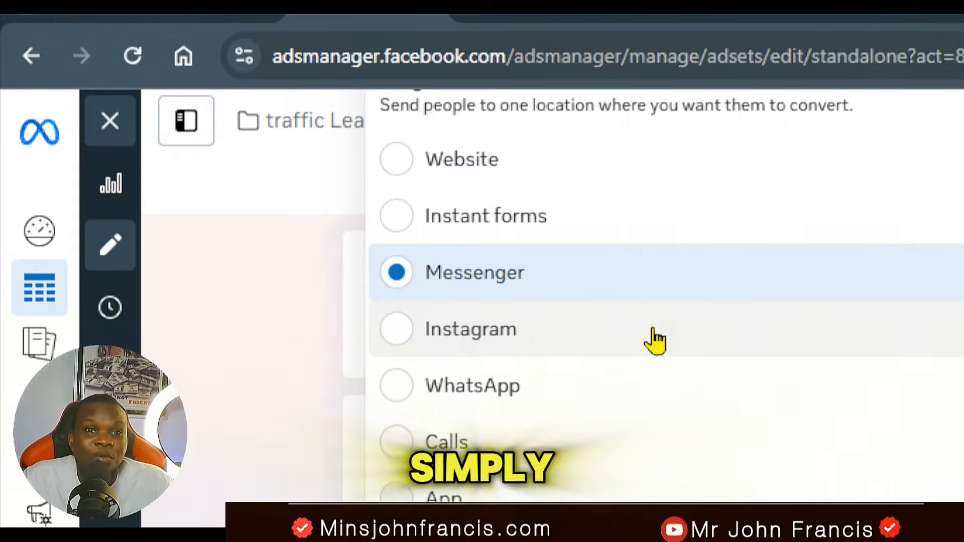
{"action": "left_click", "coordinate": [396, 159]}
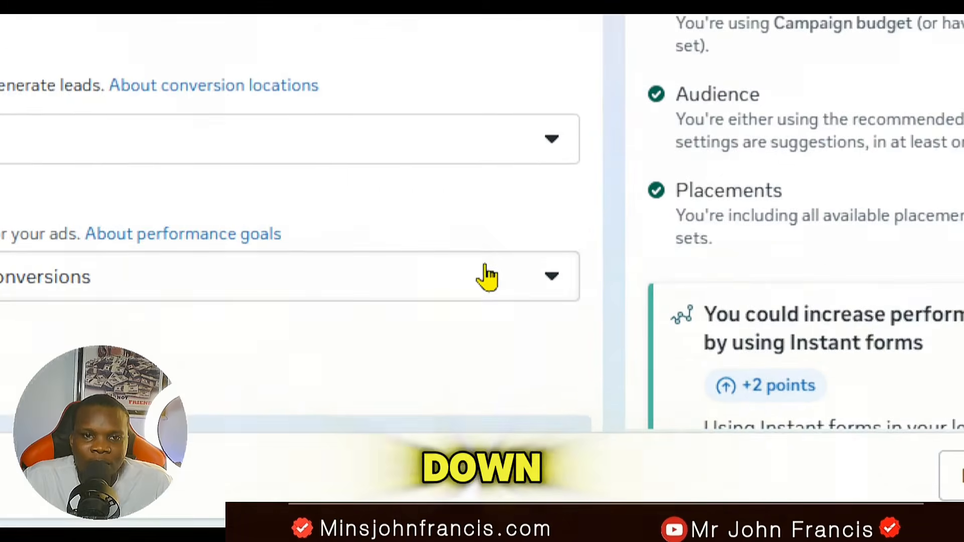
Step: Open the locations in the ad set's audience controls for editing
{"action": "scroll", "coordinate": [898, 185], "scroll_direction": "down", "scroll_amount": 2}
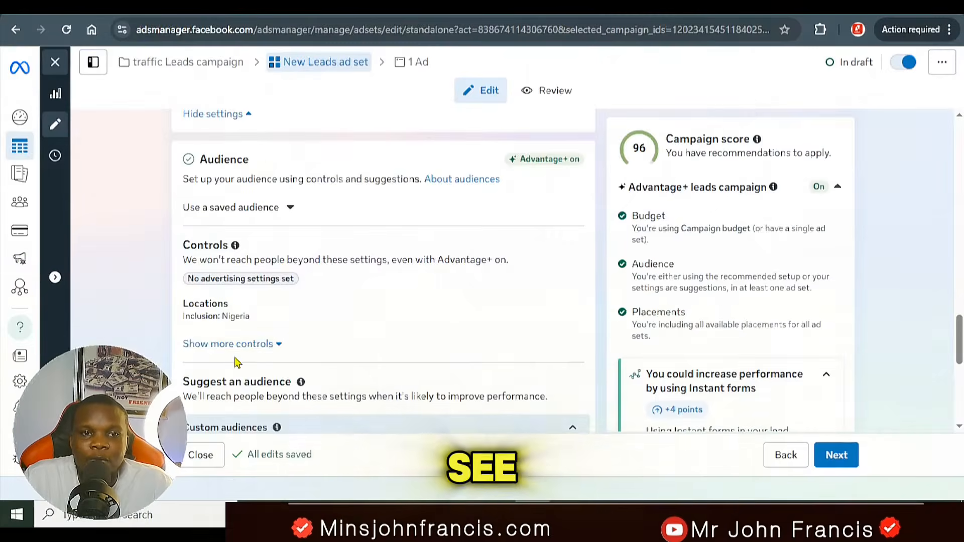
{"action": "mouse_move", "coordinate": [265, 330]}
{"action": "left_click", "coordinate": [572, 319]}
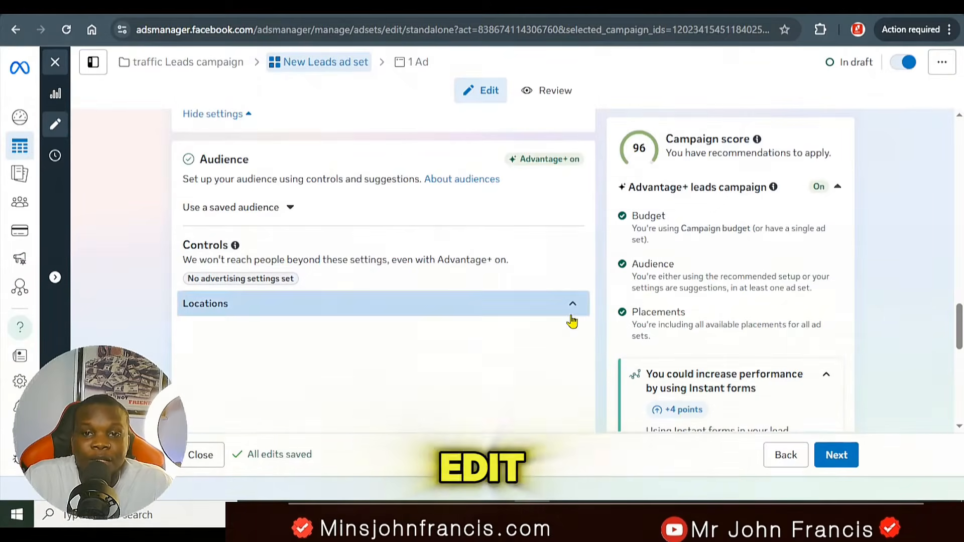
{"action": "scroll", "coordinate": [387, 355], "scroll_direction": "down", "scroll_amount": 3}
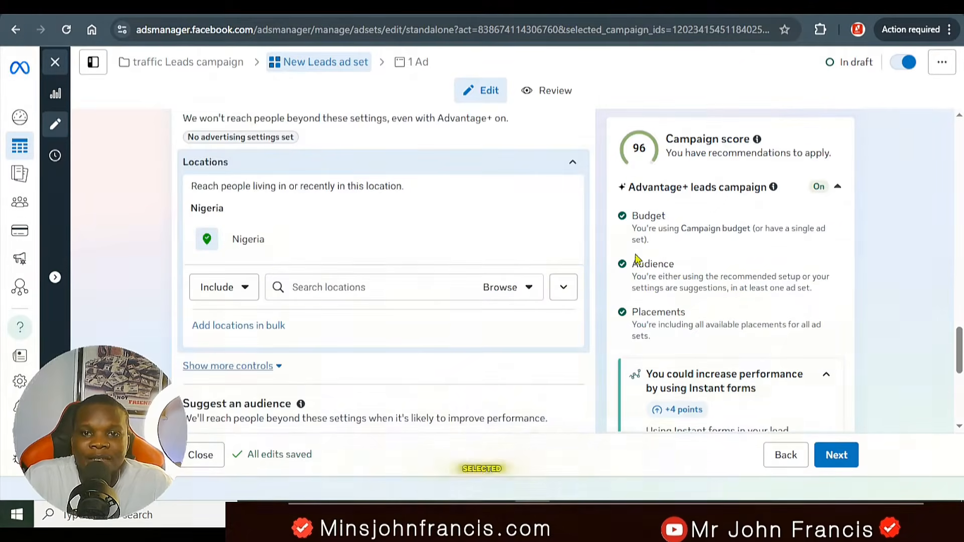
{"action": "mouse_move", "coordinate": [365, 232]}
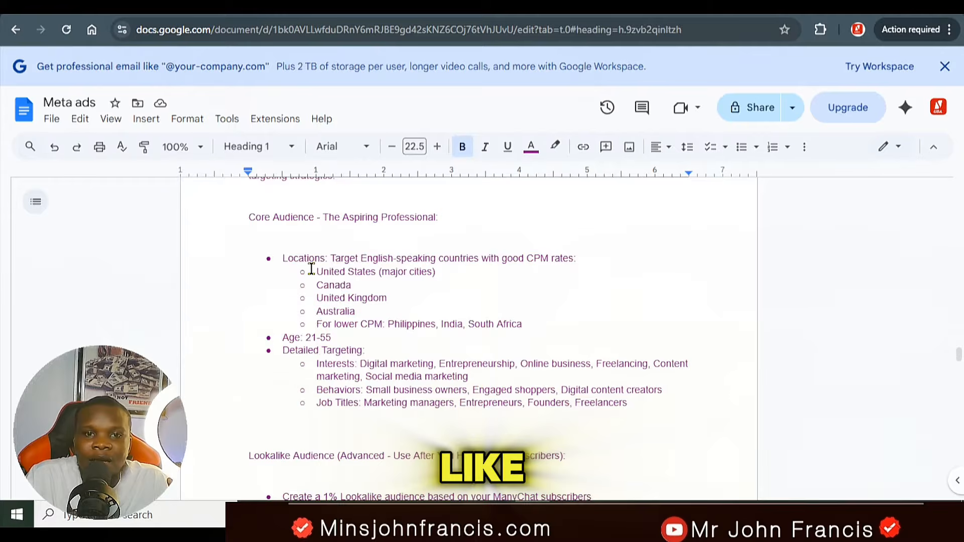
Step: Switch to the Meta ads document in Google Docs and review its recommended core audience locations, including the lower-CPM countries
{"action": "left_click_drag", "start_coordinate": [576, 258], "coordinate": [420, 259]}
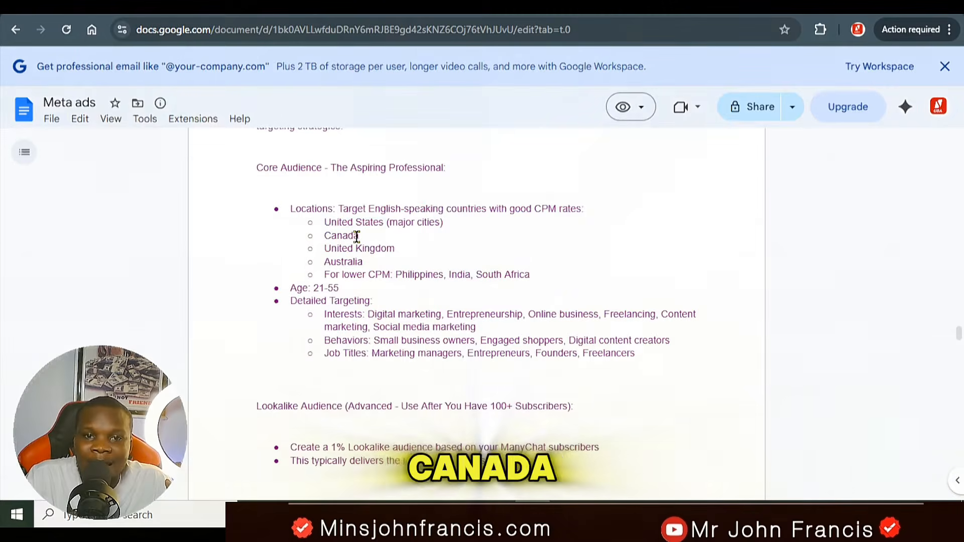
{"action": "left_click_drag", "start_coordinate": [359, 236], "coordinate": [325, 271]}
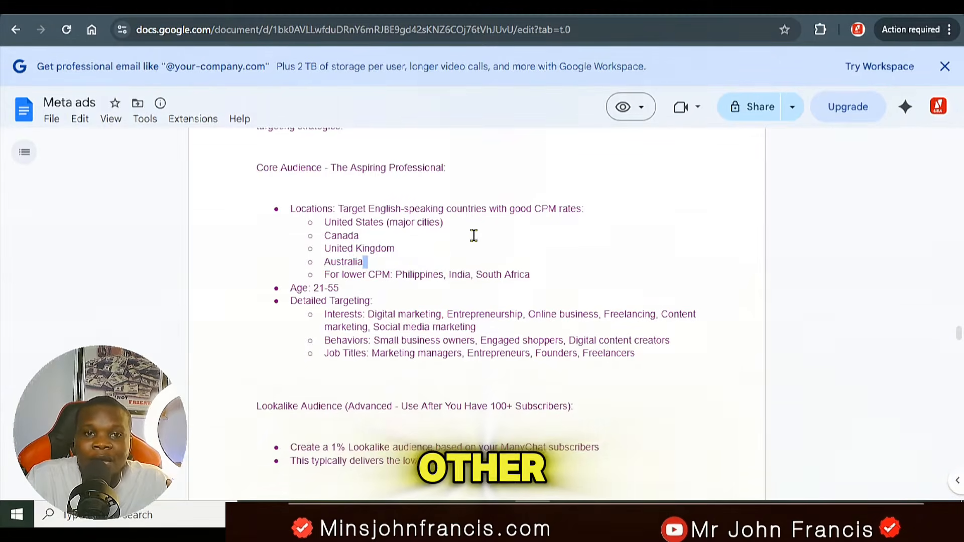
{"action": "left_click", "coordinate": [542, 210]}
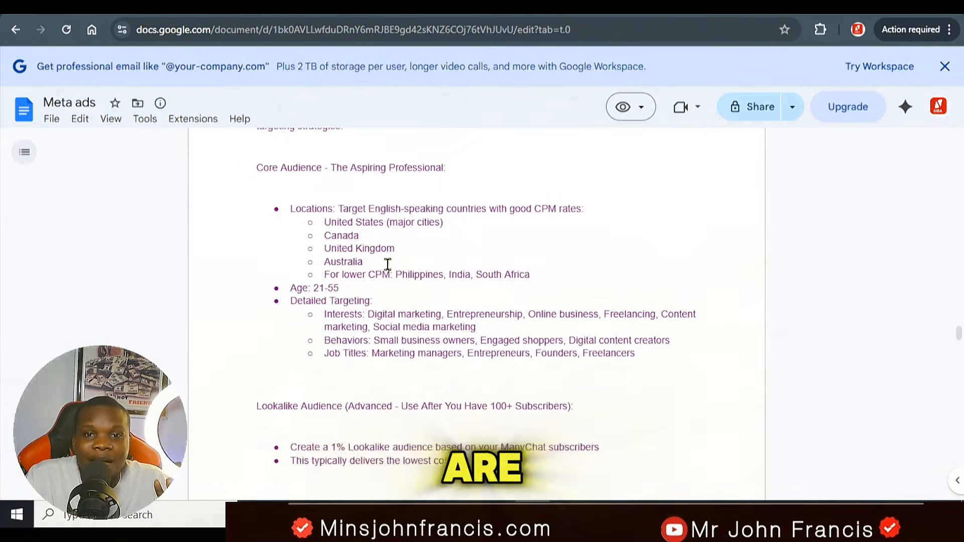
{"action": "left_click_drag", "start_coordinate": [396, 275], "coordinate": [566, 288]}
{"action": "left_click", "coordinate": [586, 279]}
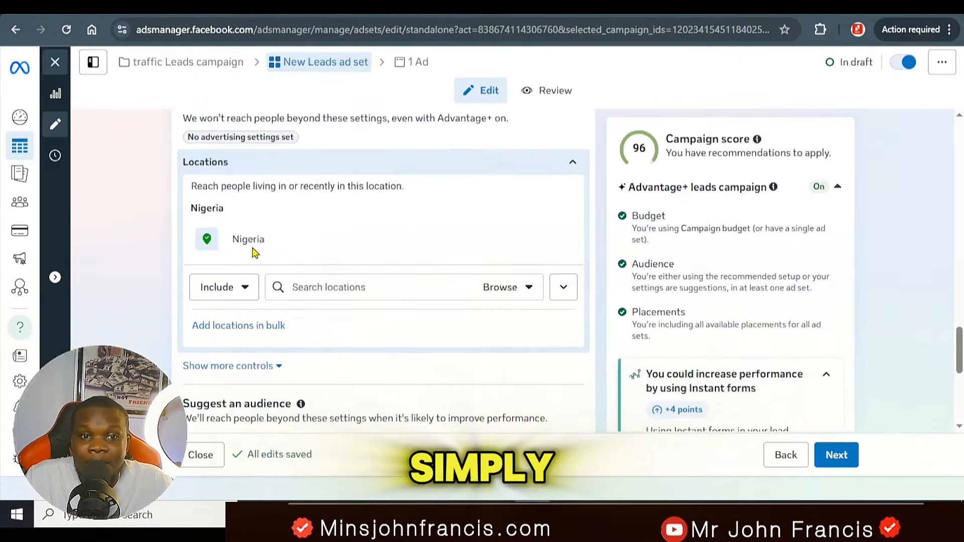
Step: Add South Africa as an included country in the ad set's locations
{"action": "left_click", "coordinate": [350, 287]}
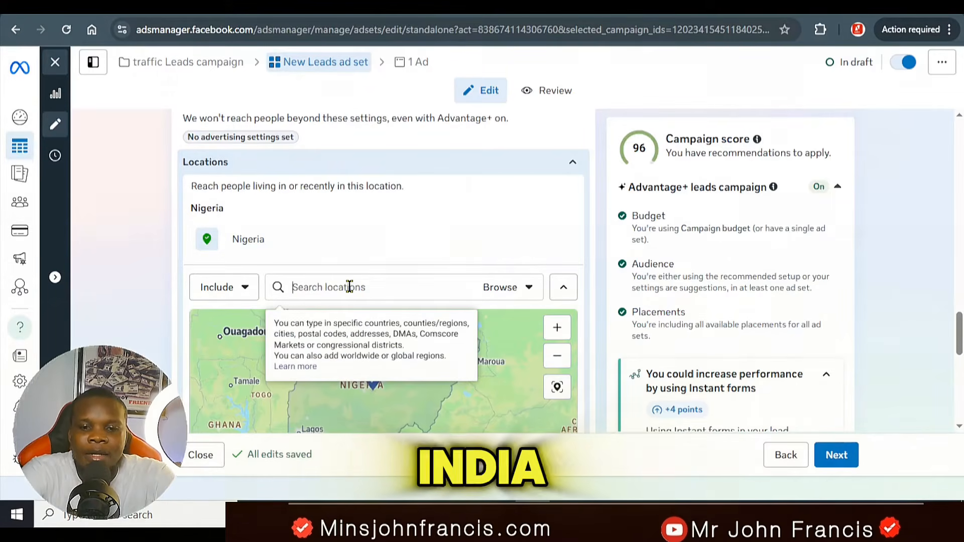
{"action": "type", "text": "inid"}
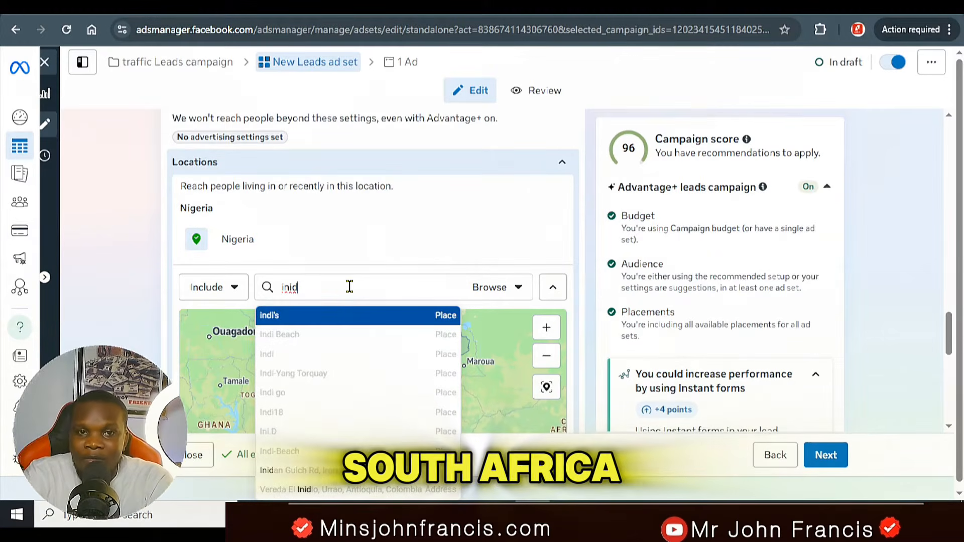
{"action": "key", "text": "BackSpace"}
{"action": "key", "text": "BackSpace"}
{"action": "key", "text": "BackSpace"}
{"action": "key", "text": "BackSpace"}
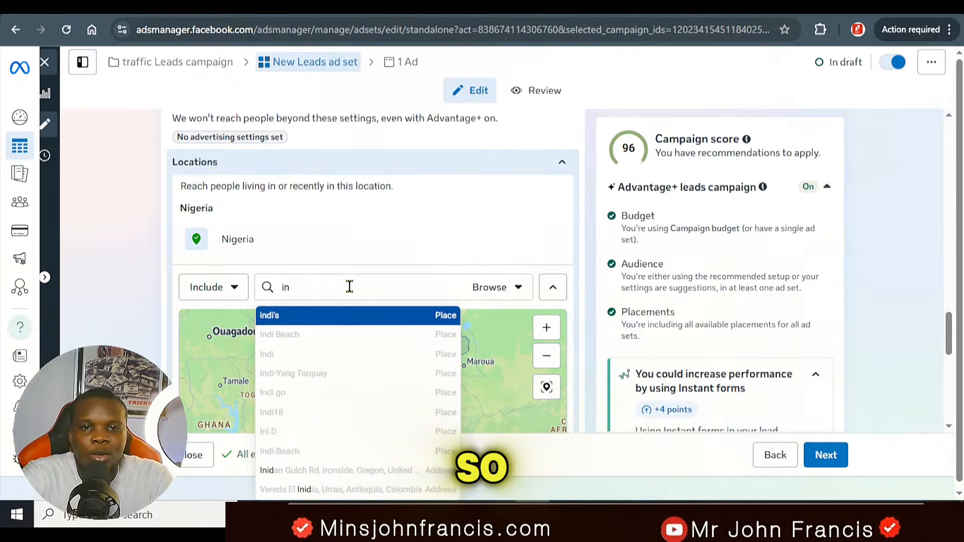
{"action": "type", "text": "south"}
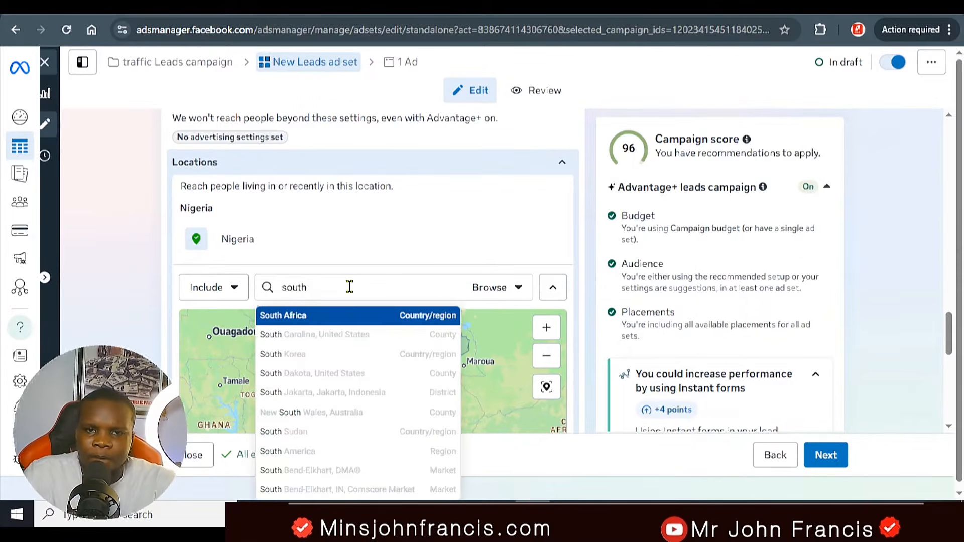
{"action": "left_click", "coordinate": [329, 321]}
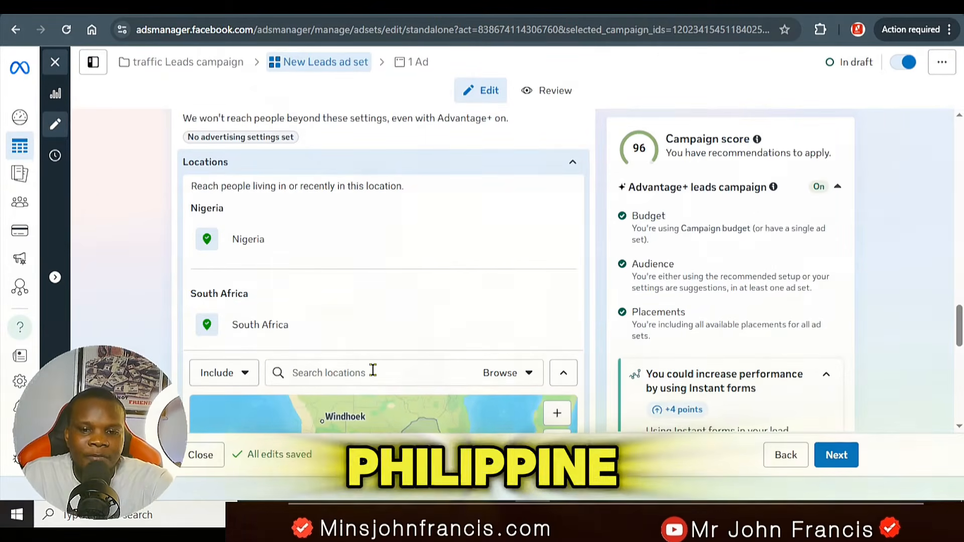
Step: Add the Philippines as another included country in the ad set's locations
{"action": "type", "text": "p"}
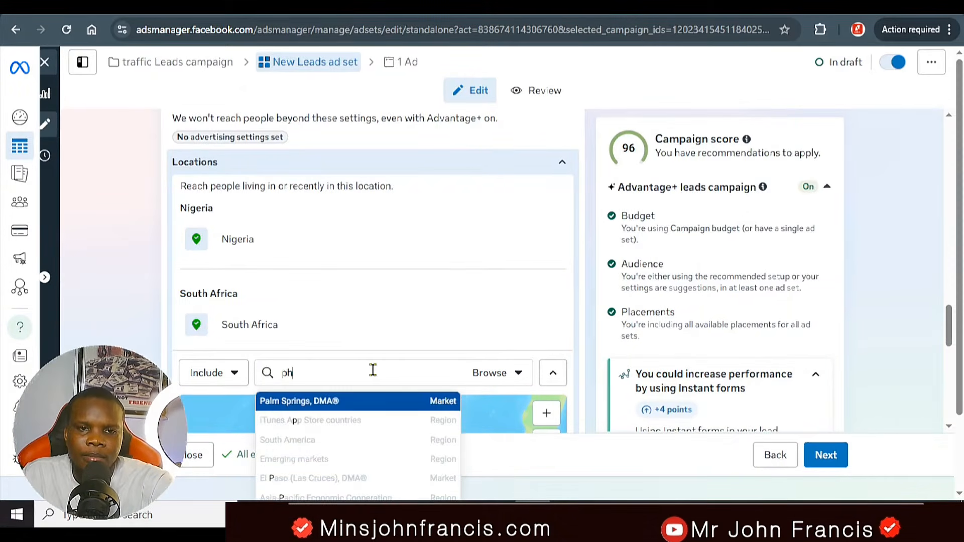
{"action": "type", "text": "hil"}
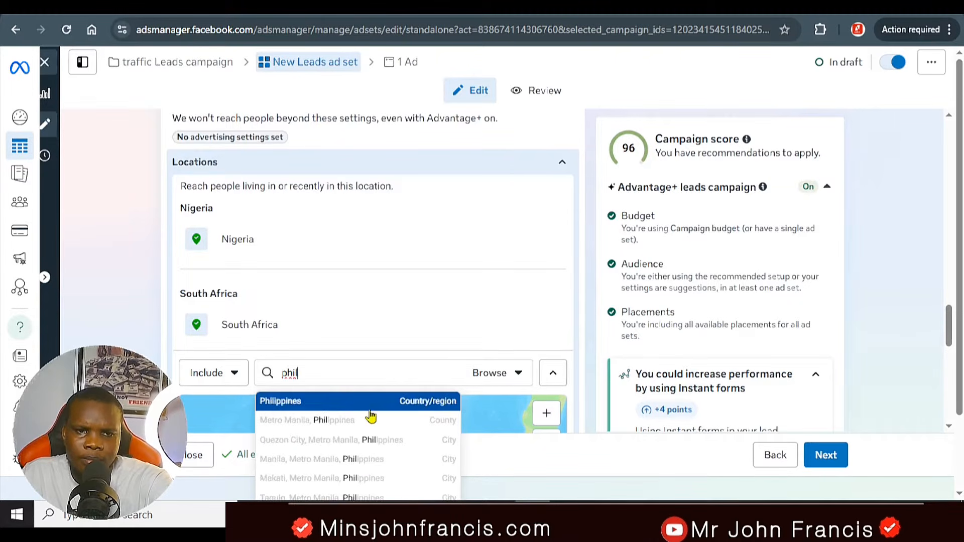
{"action": "left_click", "coordinate": [369, 402]}
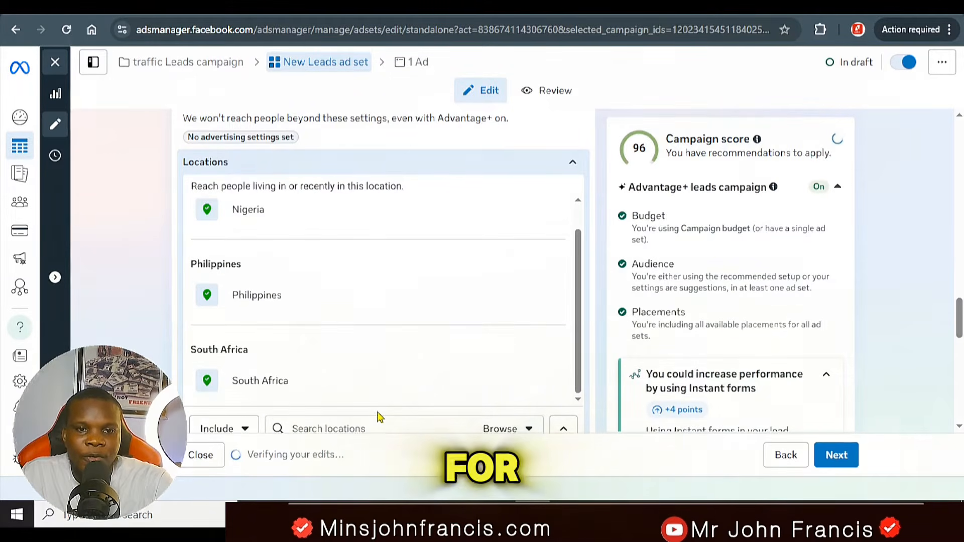
Step: Set the minimum age in the ad set's audience controls to 20
{"action": "scroll", "coordinate": [397, 397], "scroll_direction": "down", "scroll_amount": 3}
{"action": "scroll", "coordinate": [418, 368], "scroll_direction": "down", "scroll_amount": 4}
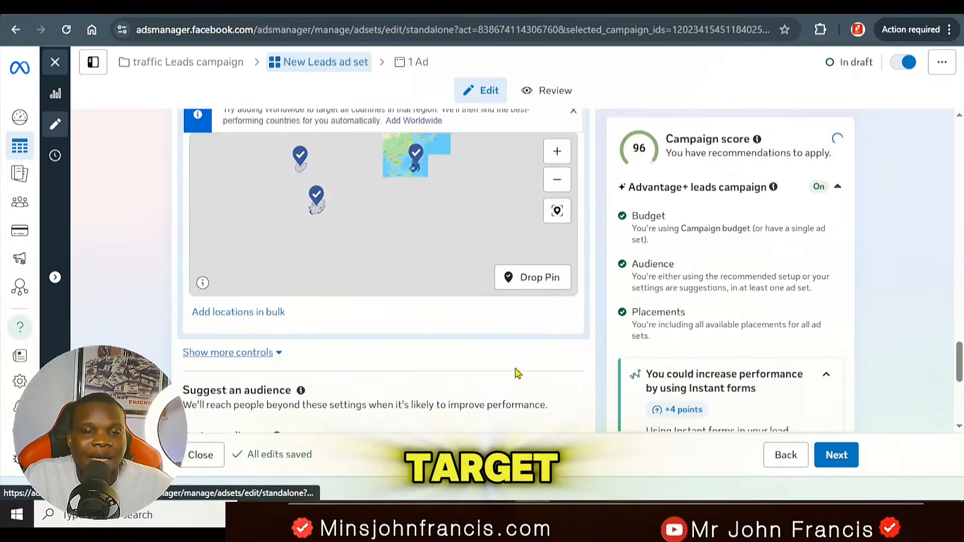
{"action": "scroll", "coordinate": [445, 332], "scroll_direction": "up", "scroll_amount": 4}
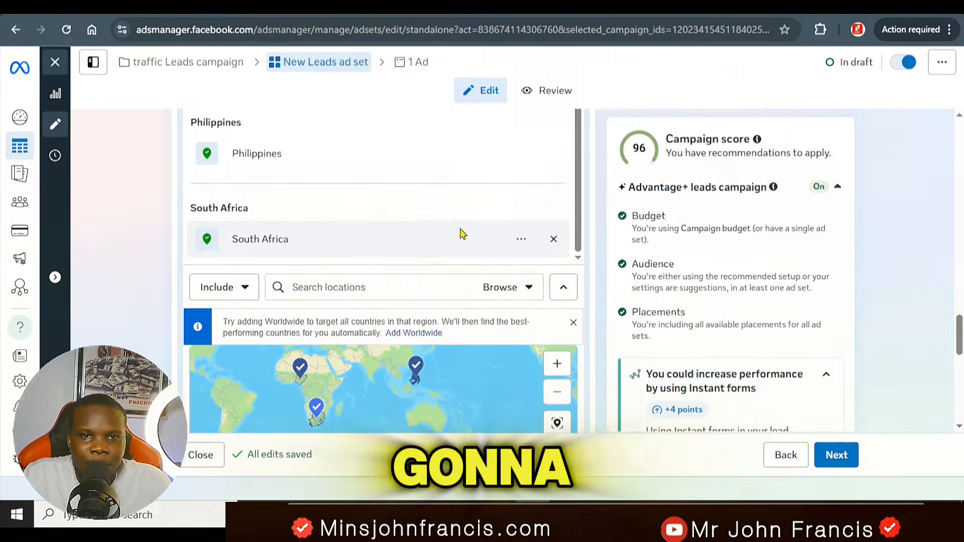
{"action": "scroll", "coordinate": [462, 232], "scroll_direction": "up", "scroll_amount": 1}
{"action": "scroll", "coordinate": [460, 229], "scroll_direction": "down", "scroll_amount": 5}
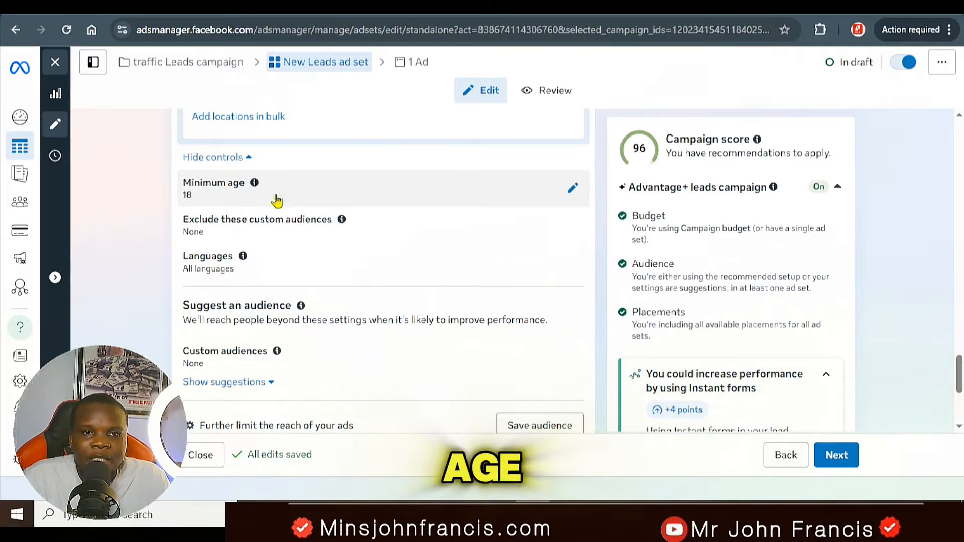
{"action": "left_click", "coordinate": [572, 189]}
{"action": "left_click", "coordinate": [242, 174]}
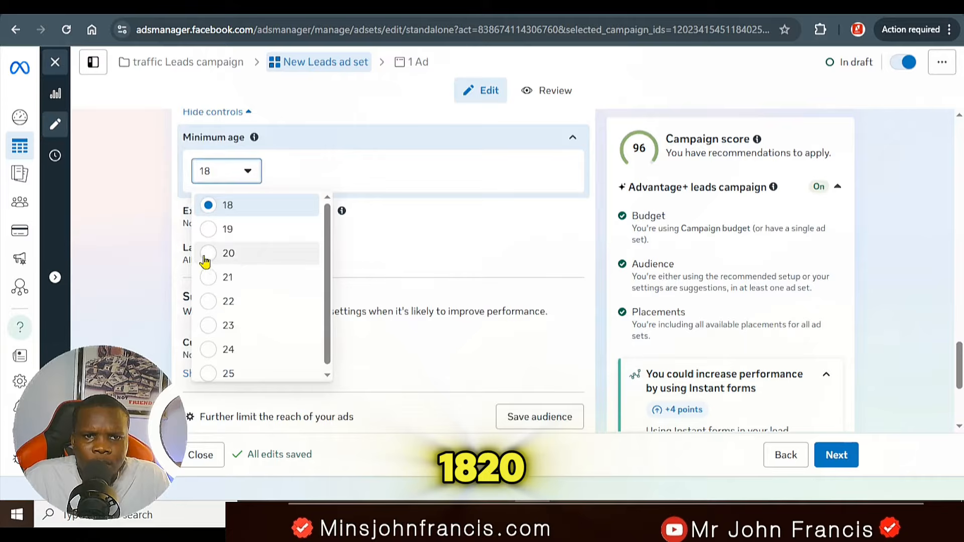
{"action": "left_click", "coordinate": [232, 251]}
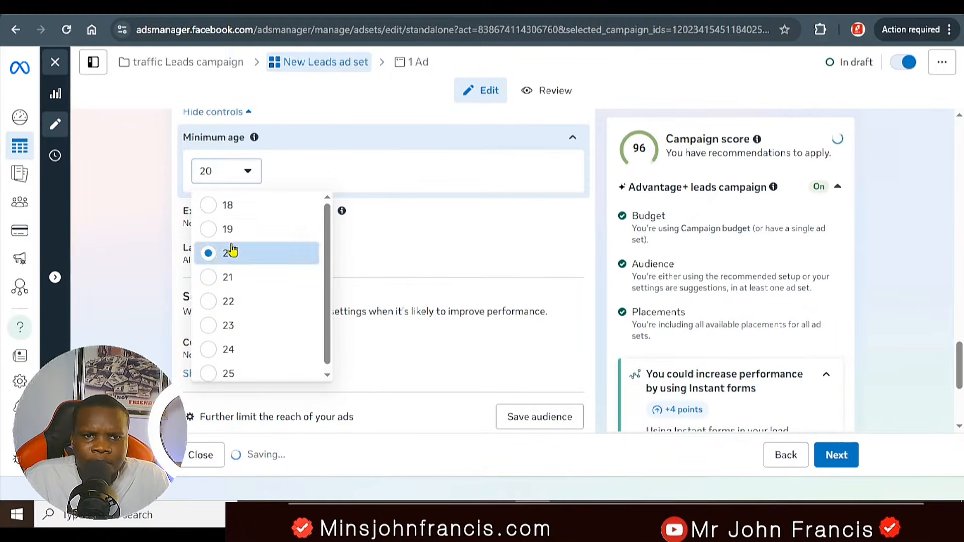
Step: Start saving the ad set's audience for reuse and name it manychat
{"action": "scroll", "coordinate": [426, 185], "scroll_direction": "down", "scroll_amount": 2}
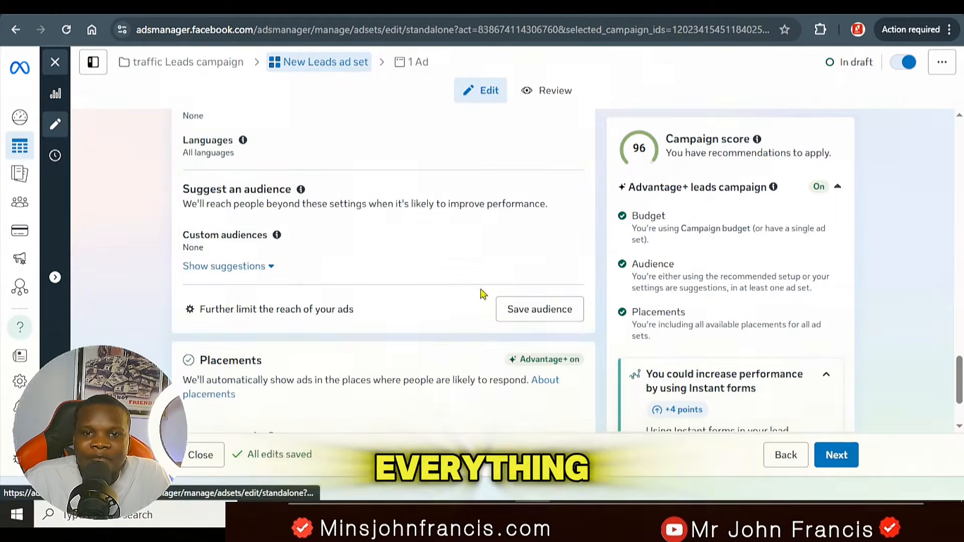
{"action": "left_click", "coordinate": [528, 316]}
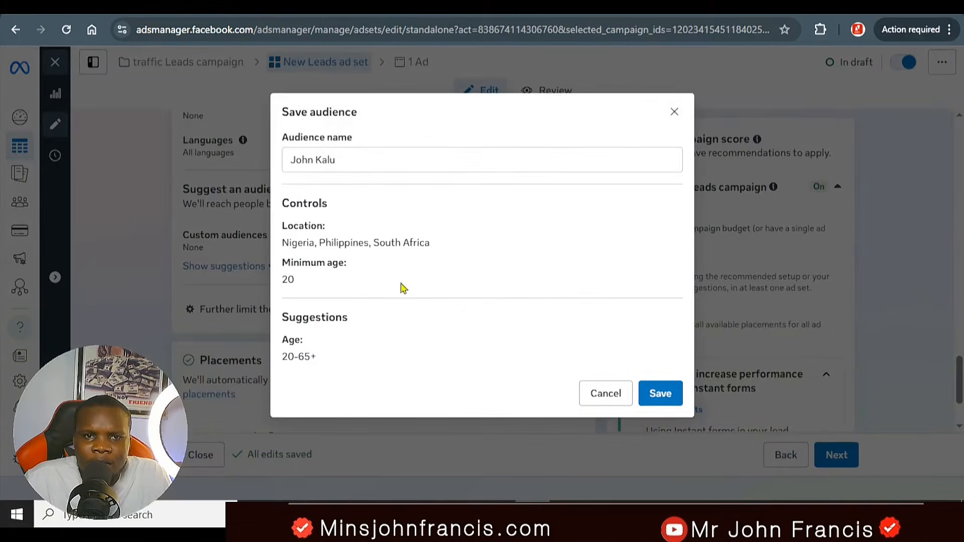
{"action": "triple_click", "coordinate": [354, 160]}
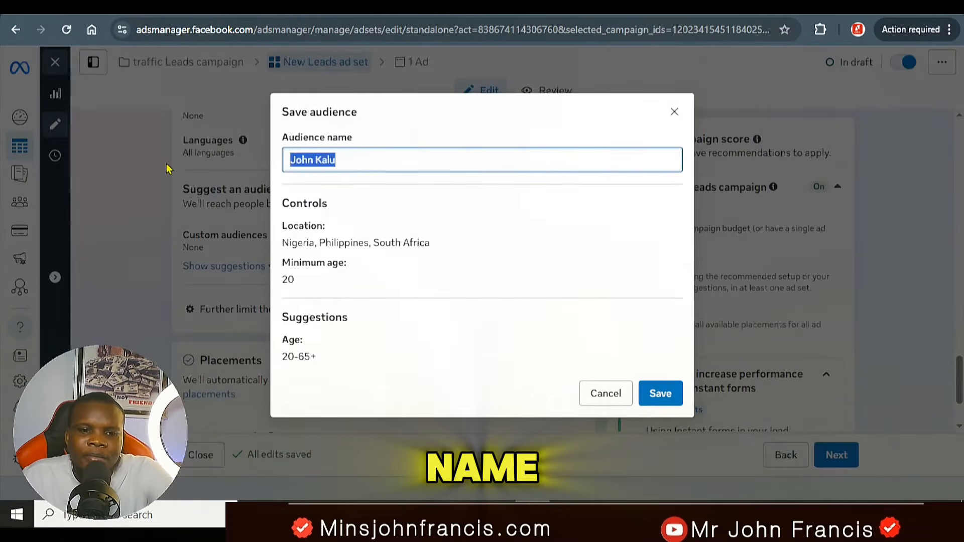
{"action": "type", "text": "ma"}
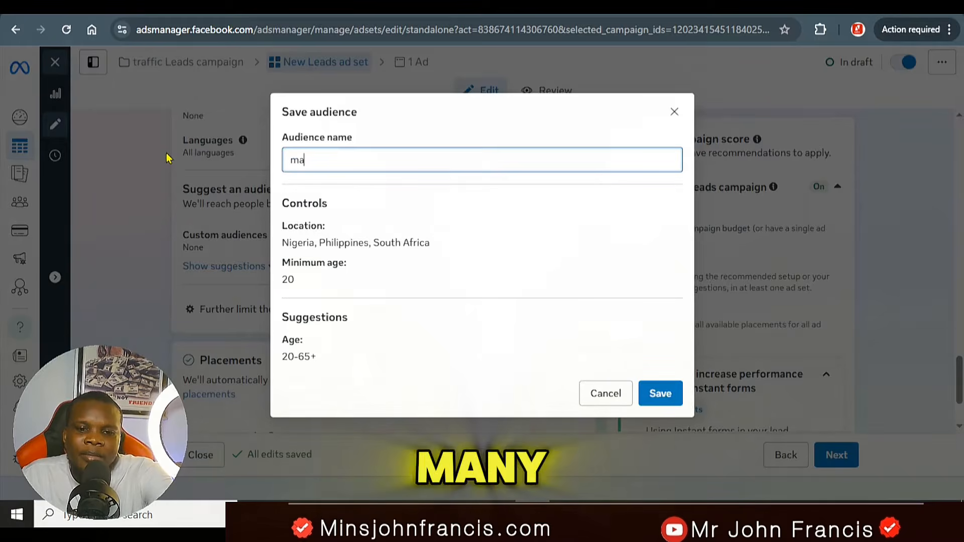
{"action": "type", "text": "nych"}
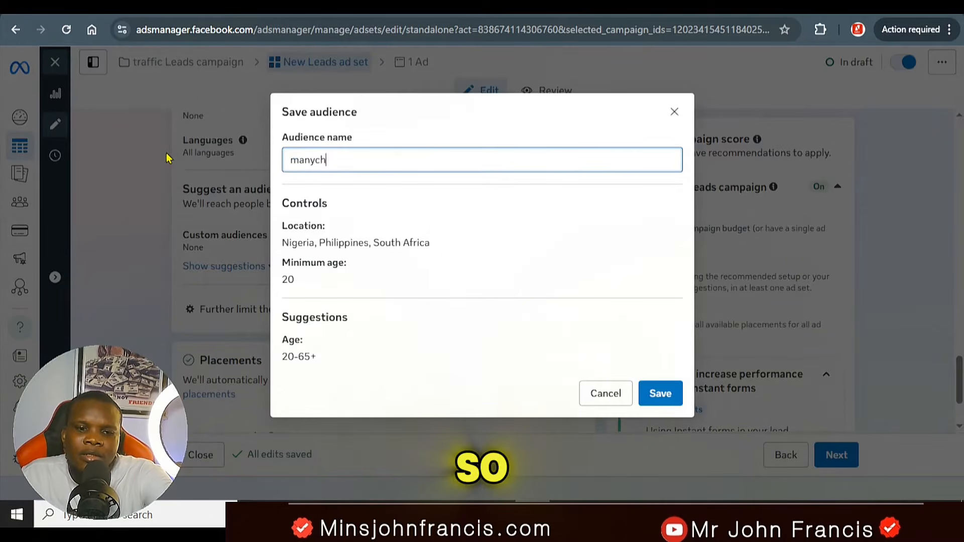
{"action": "type", "text": "at"}
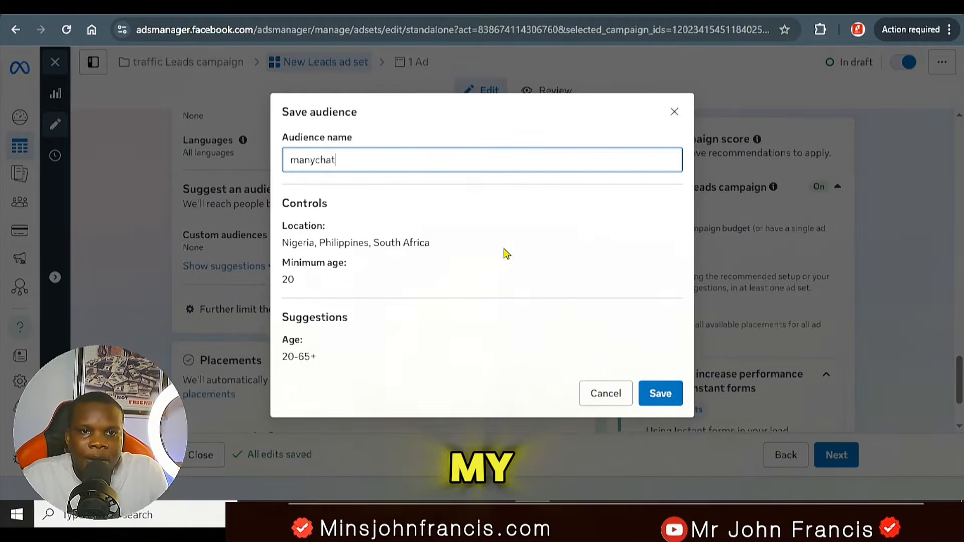
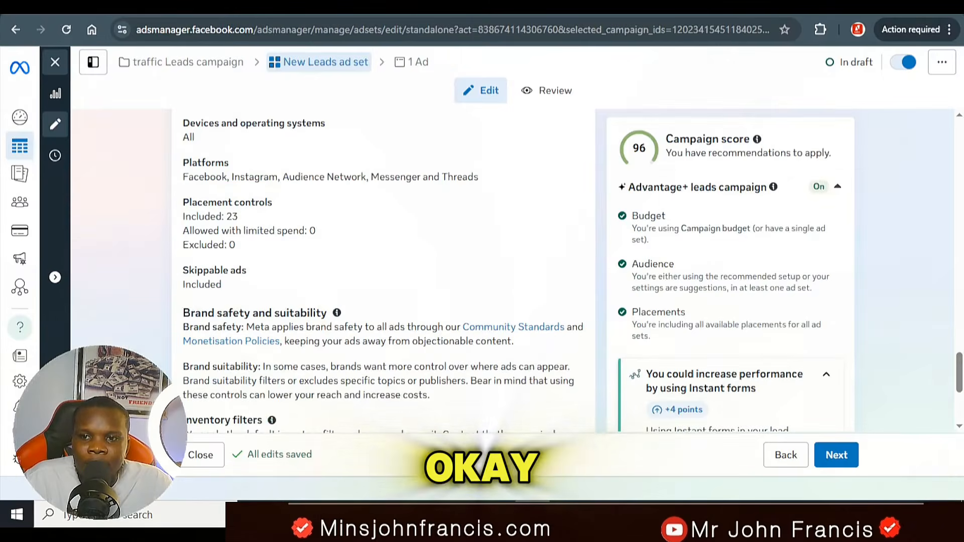
Step: Review the remaining ad set settings and audience definition, and continue to the ad level
{"action": "left_click_drag", "start_coordinate": [959, 366], "coordinate": [960, 404]}
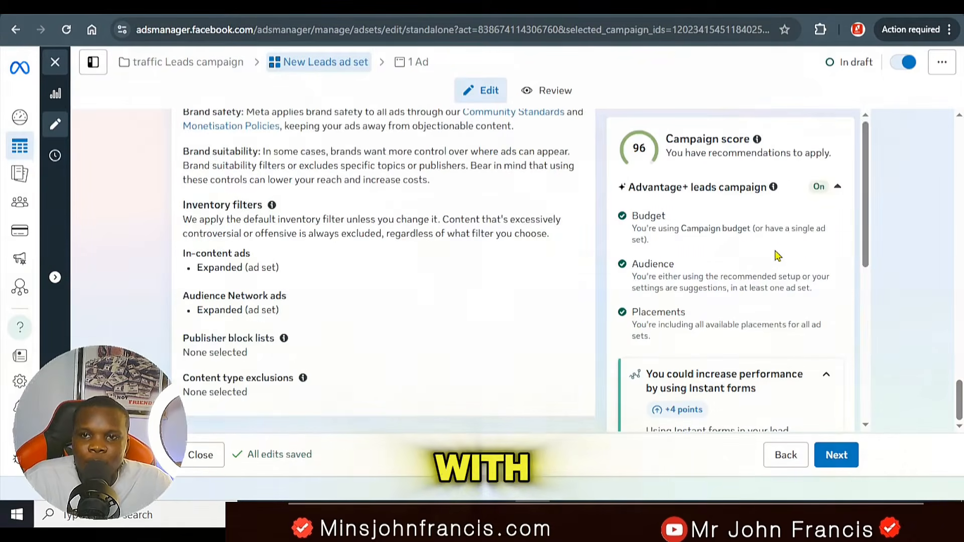
{"action": "scroll", "coordinate": [803, 251], "scroll_direction": "down", "scroll_amount": 4}
{"action": "scroll", "coordinate": [811, 353], "scroll_direction": "down", "scroll_amount": 2}
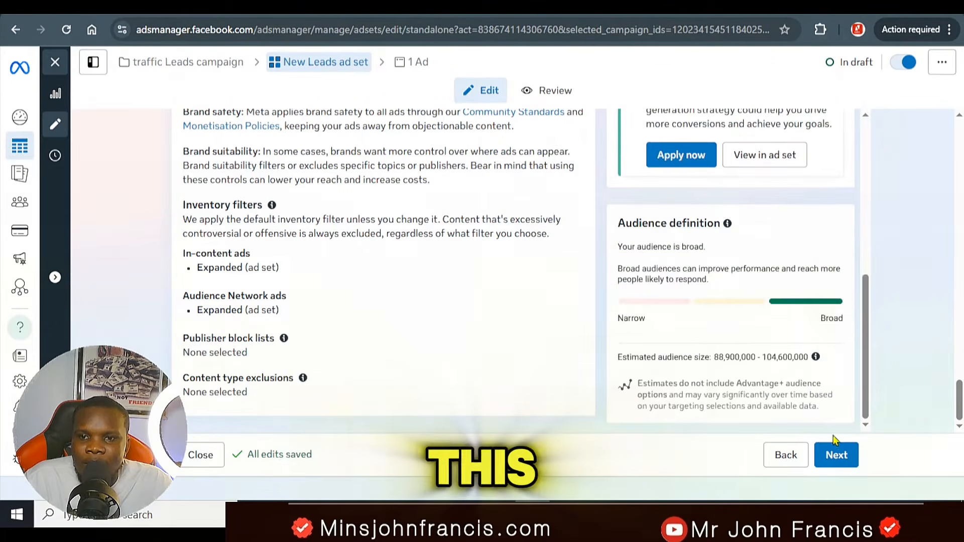
{"action": "scroll", "coordinate": [743, 258], "scroll_direction": "up", "scroll_amount": 7}
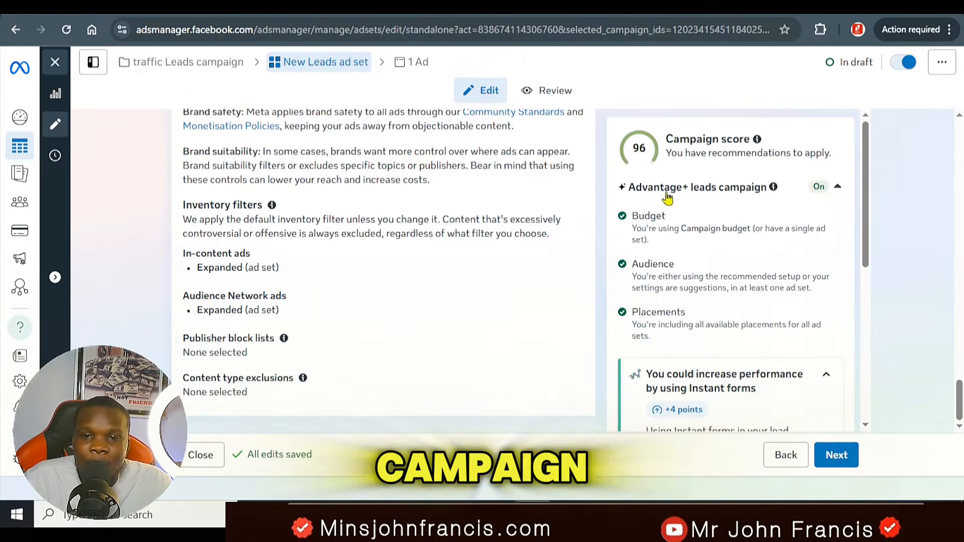
{"action": "left_click", "coordinate": [834, 456]}
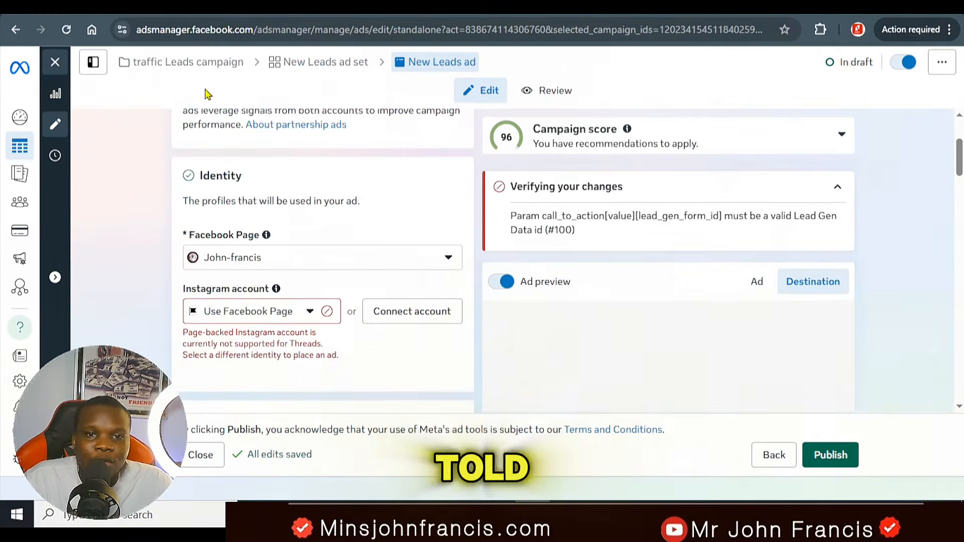
Step: Change the ad's Facebook Page to the one listed under Personal
{"action": "left_click", "coordinate": [228, 258]}
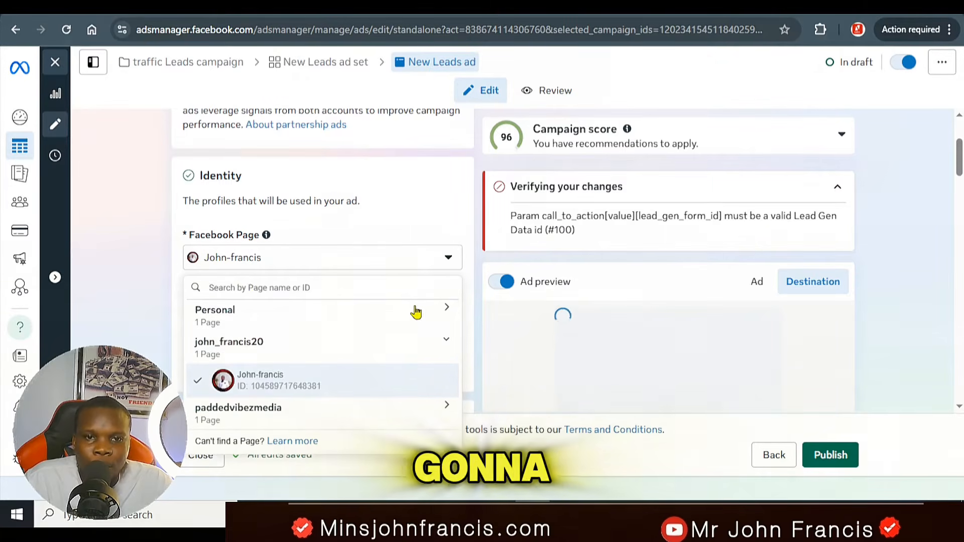
{"action": "left_click", "coordinate": [445, 310]}
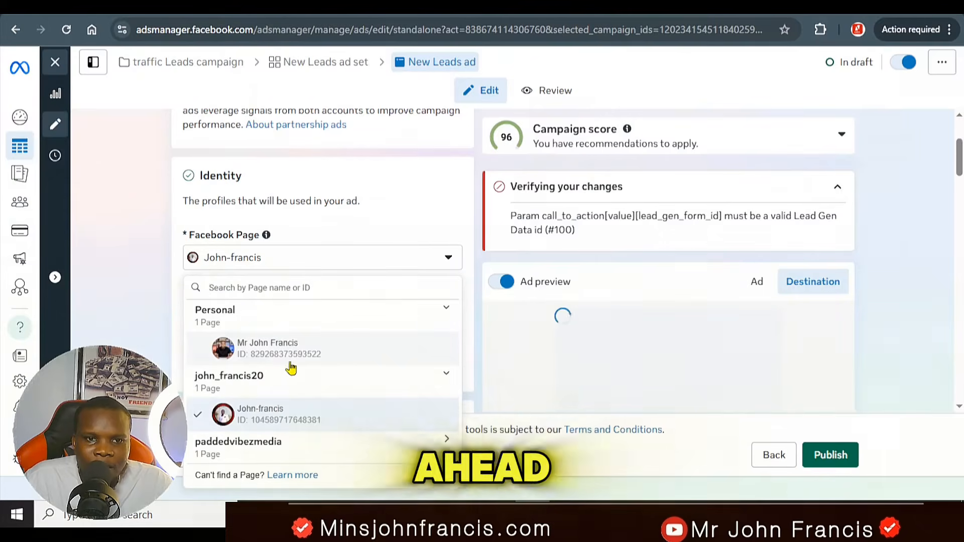
{"action": "left_click", "coordinate": [296, 350]}
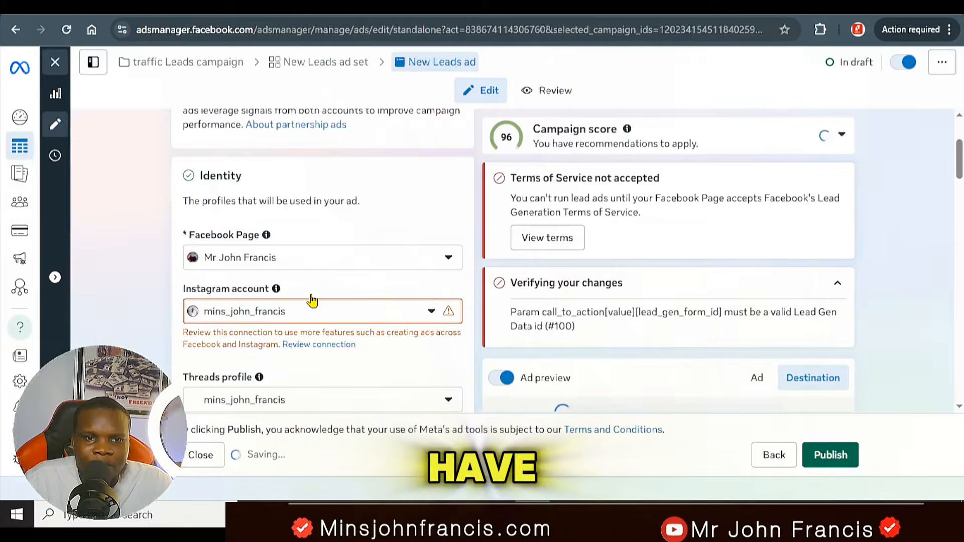
Step: View and accept Facebook's Lead Generation Terms of Service for the selected Page
{"action": "scroll", "coordinate": [263, 336], "scroll_direction": "down", "scroll_amount": 1}
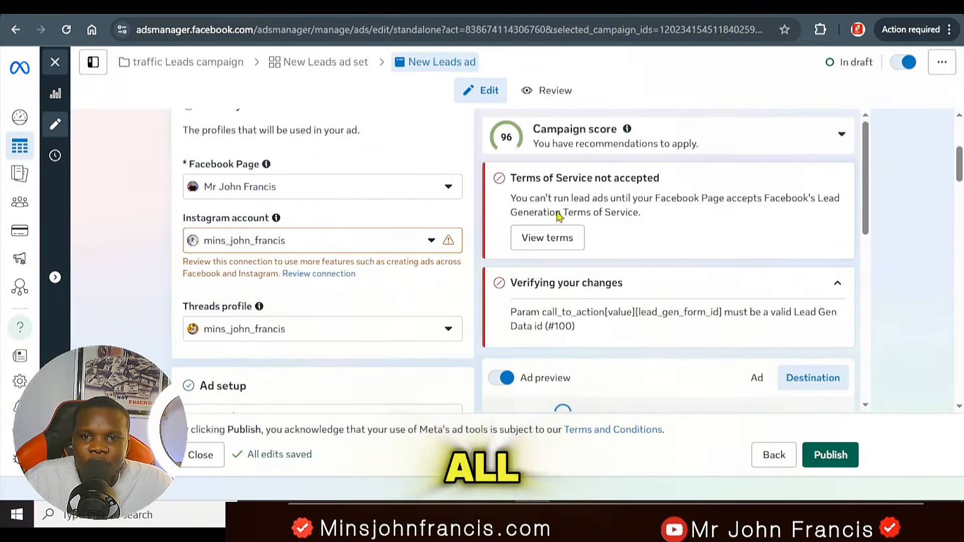
{"action": "left_click", "coordinate": [556, 240]}
{"action": "left_click", "coordinate": [663, 268]}
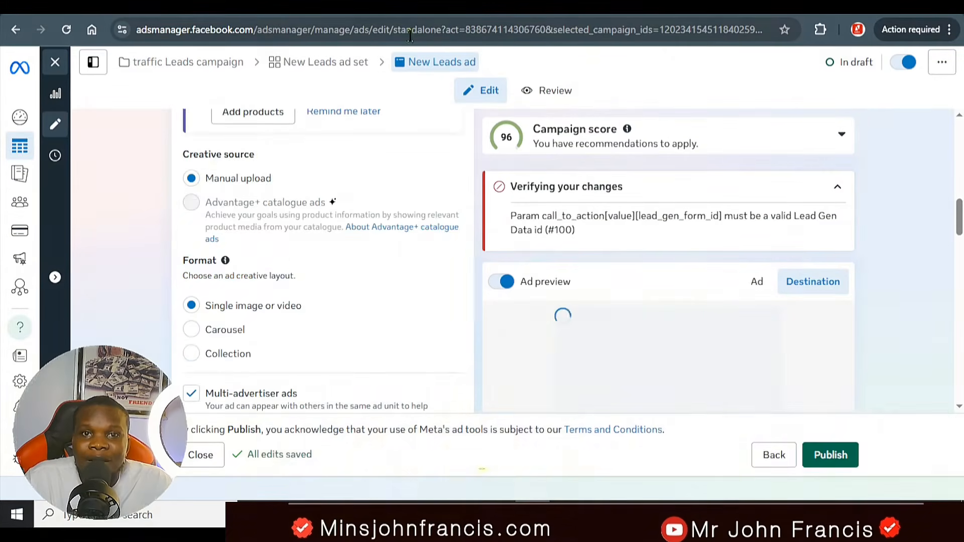
Step: Examine the web page of downloadable ad creative videos and the saved video files in the Documents folder, and return to the ad editor
{"action": "left_click", "coordinate": [385, 9]}
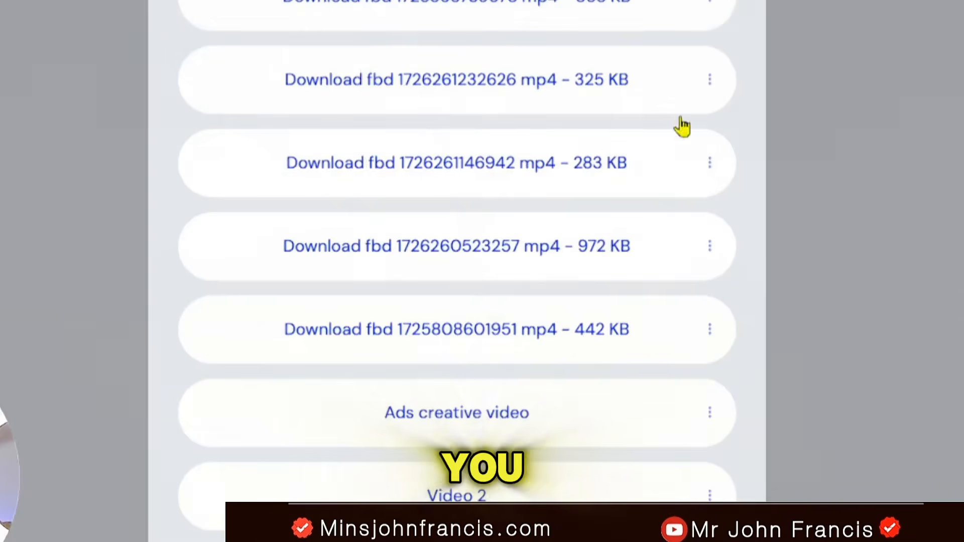
{"action": "scroll", "coordinate": [835, 222], "scroll_direction": "up", "scroll_amount": 8}
{"action": "scroll", "coordinate": [614, 327], "scroll_direction": "up", "scroll_amount": 5}
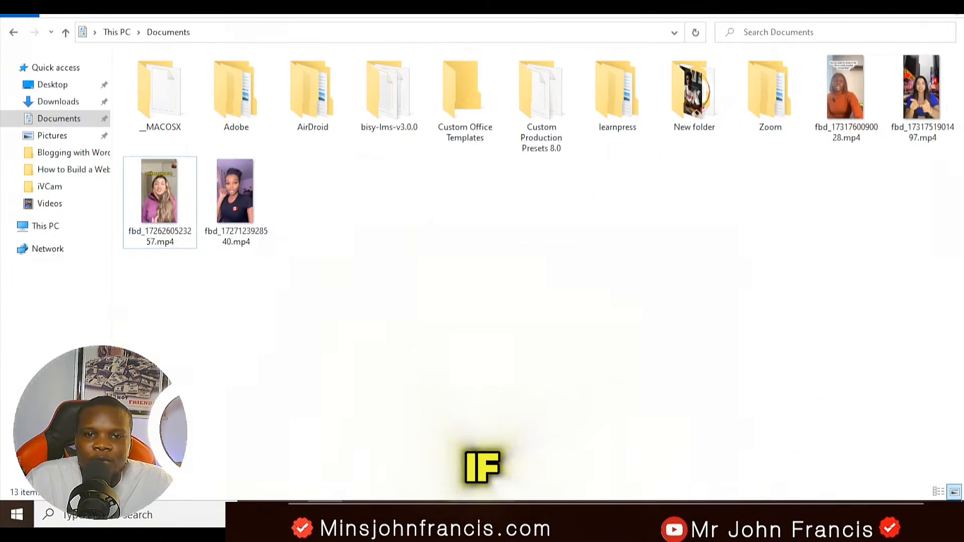
{"action": "mouse_move", "coordinate": [462, 514]}
{"action": "left_click", "coordinate": [466, 457]}
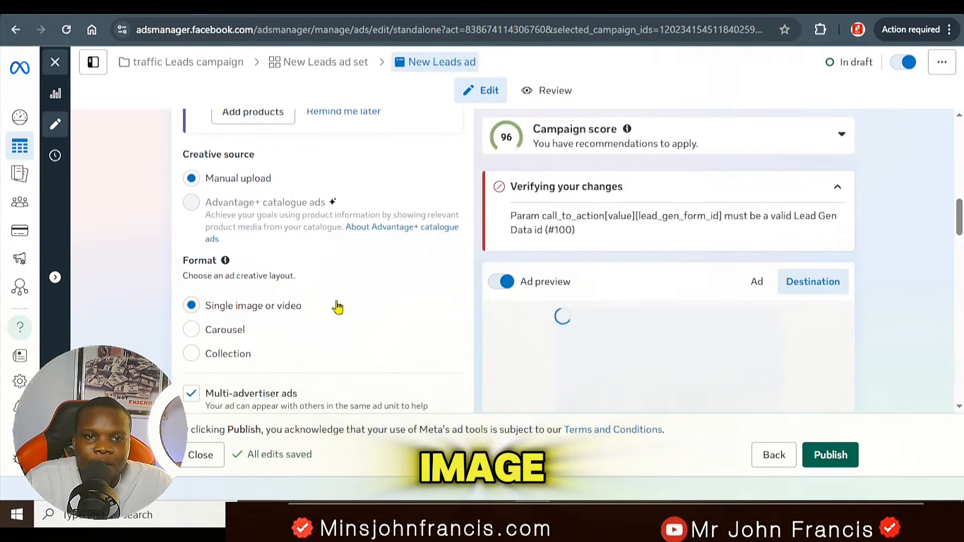
Step: Replace the ad destination's website URL with the copied m.me bot link
{"action": "scroll", "coordinate": [312, 326], "scroll_direction": "down", "scroll_amount": 3}
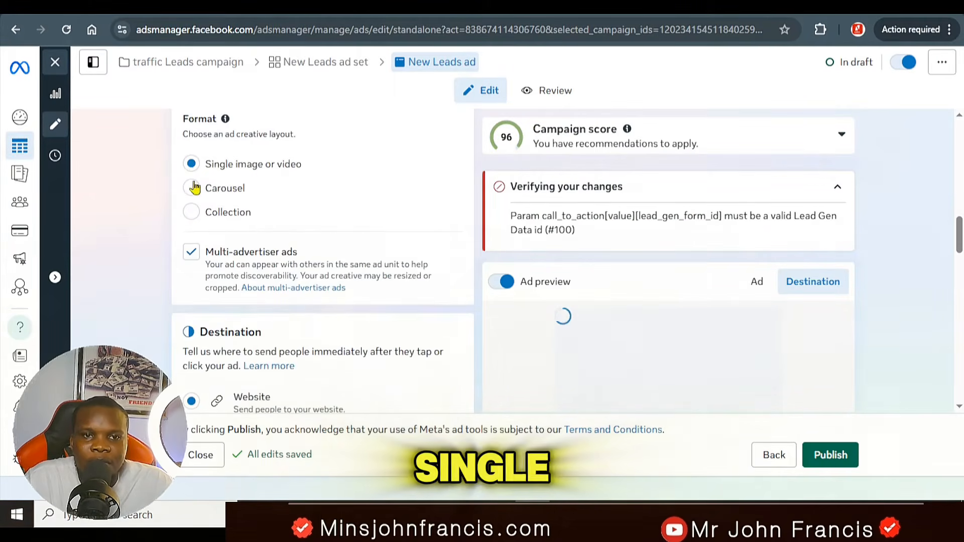
{"action": "scroll", "coordinate": [317, 213], "scroll_direction": "up", "scroll_amount": 5}
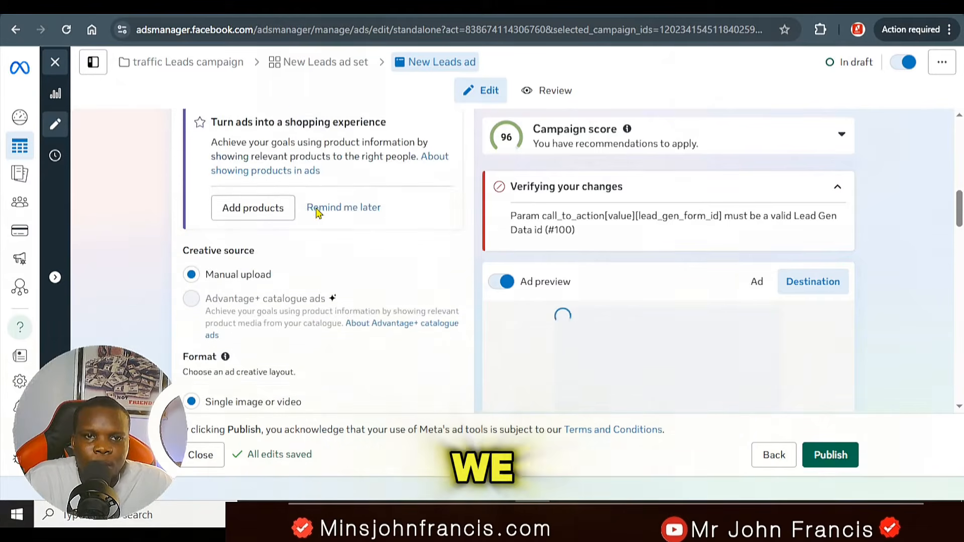
{"action": "scroll", "coordinate": [316, 213], "scroll_direction": "down", "scroll_amount": 4}
{"action": "scroll", "coordinate": [316, 211], "scroll_direction": "down", "scroll_amount": 7}
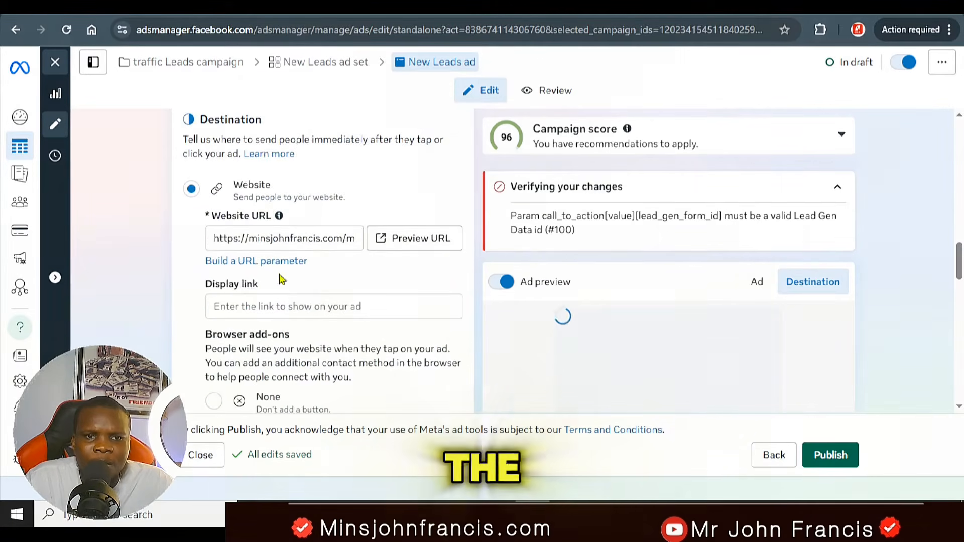
{"action": "scroll", "coordinate": [322, 211], "scroll_direction": "down", "scroll_amount": 2}
{"action": "left_click", "coordinate": [289, 167]}
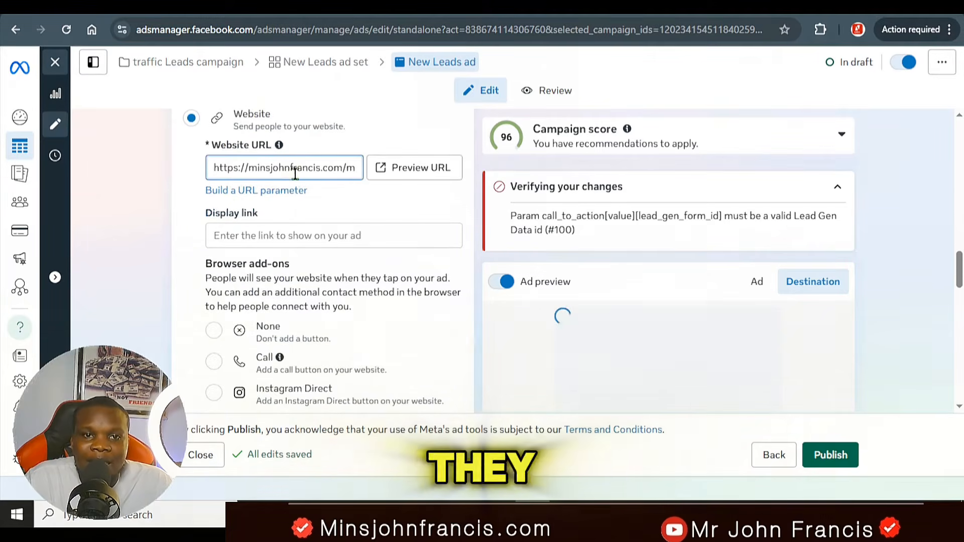
{"action": "key", "text": "ctrl+a"}
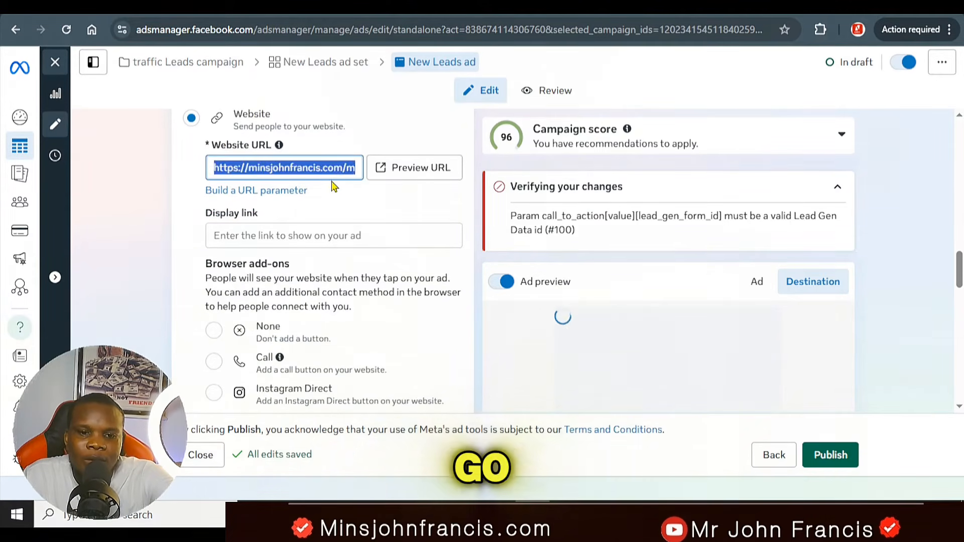
{"action": "key", "text": "BackSpace"}
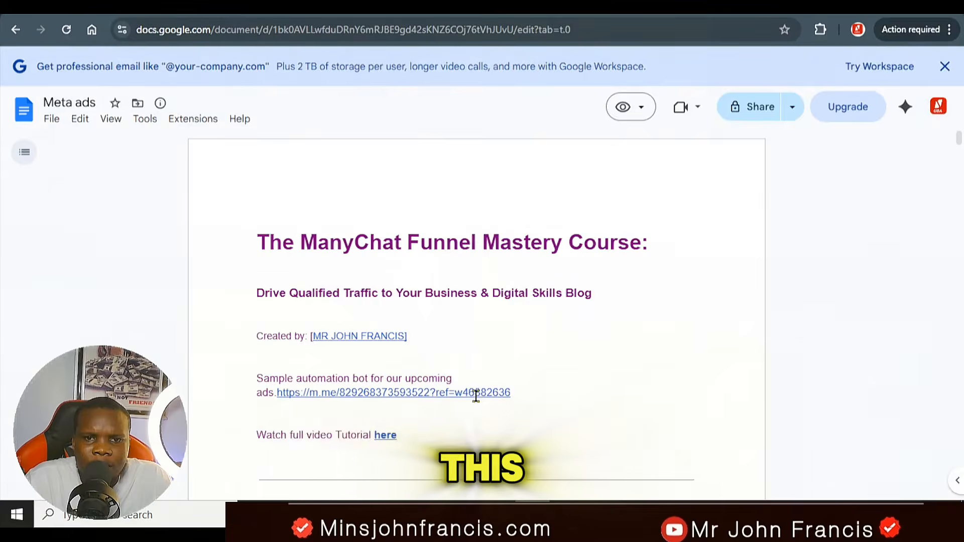
{"action": "left_click", "coordinate": [473, 394]}
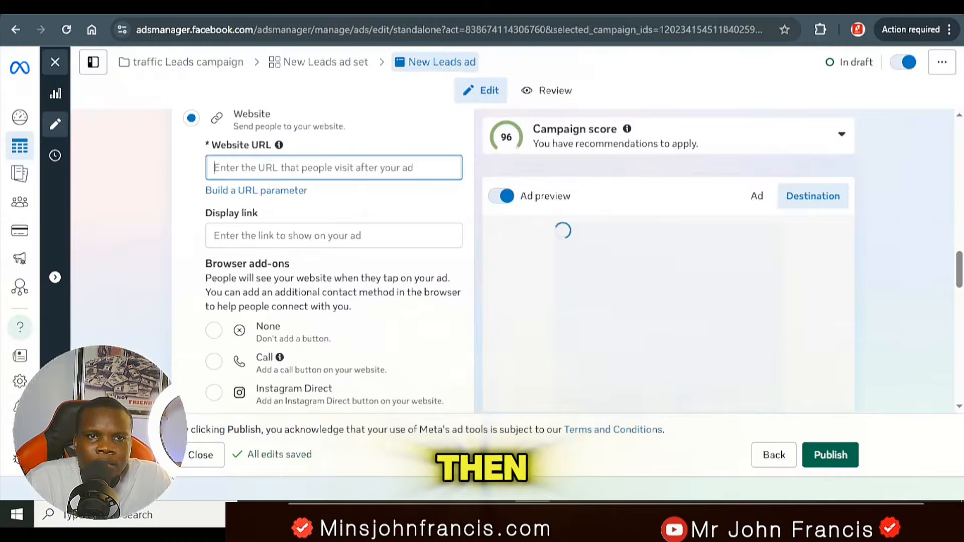
{"action": "right_click", "coordinate": [308, 168]}
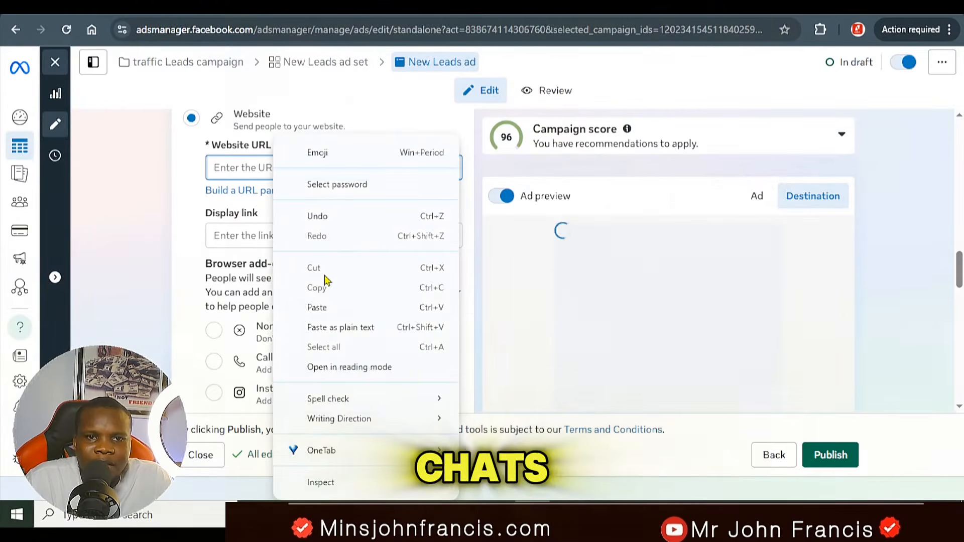
{"action": "left_click", "coordinate": [326, 304]}
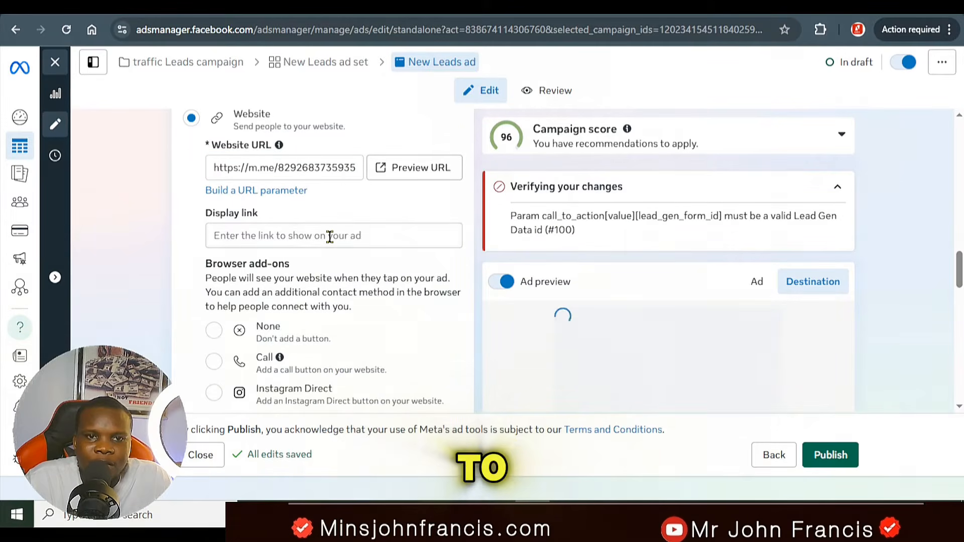
Step: Paste the same m.me link as the ad's display link and set the browser add-on to None
{"action": "right_click", "coordinate": [313, 236]}
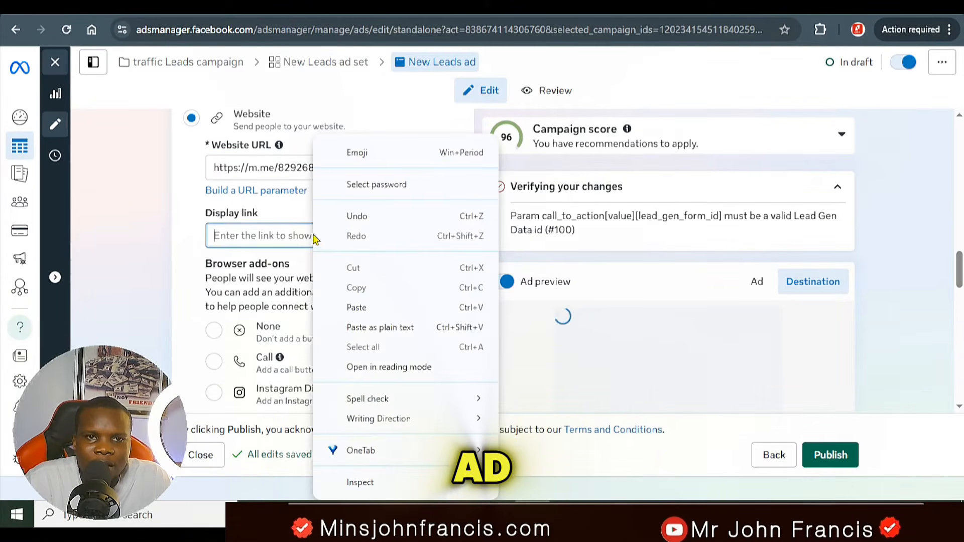
{"action": "left_click", "coordinate": [383, 307]}
{"action": "scroll", "coordinate": [217, 201], "scroll_direction": "down", "scroll_amount": 1}
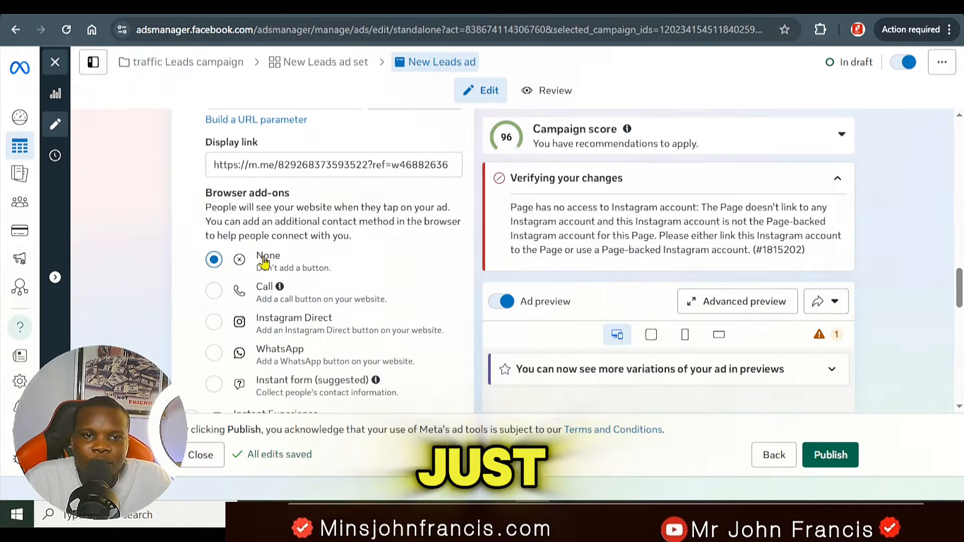
Step: Start setting up the ad creative as a video ad and go to its media selection
{"action": "scroll", "coordinate": [370, 319], "scroll_direction": "down", "scroll_amount": 5}
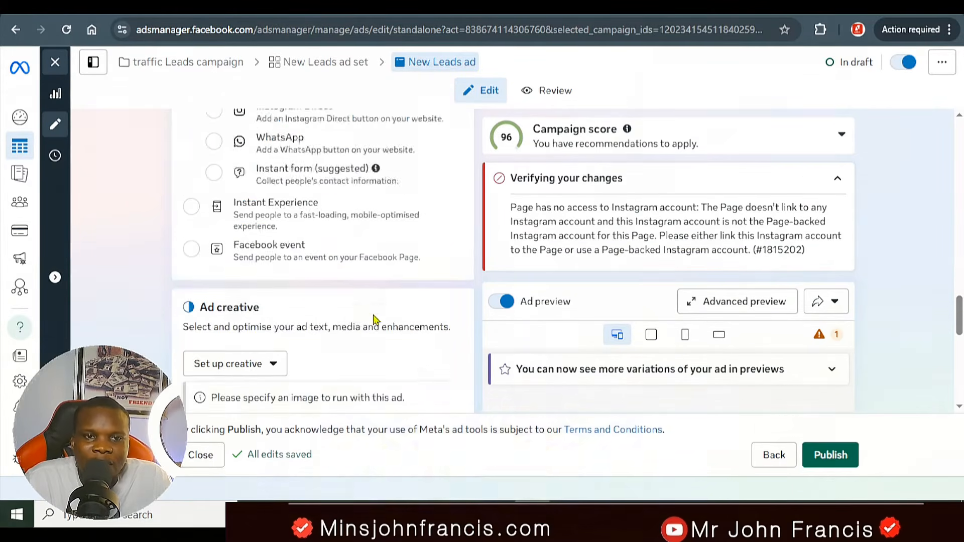
{"action": "left_click", "coordinate": [258, 222]}
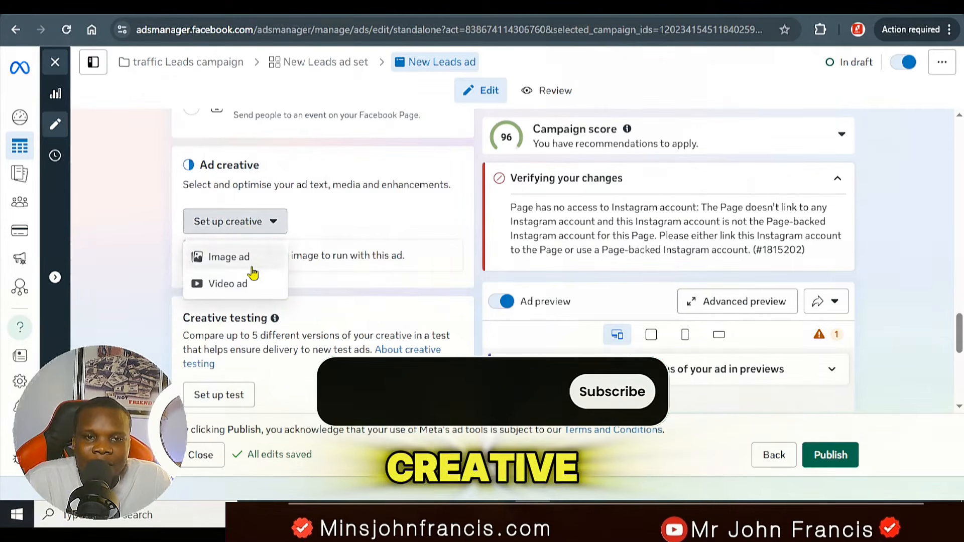
{"action": "left_click", "coordinate": [244, 284]}
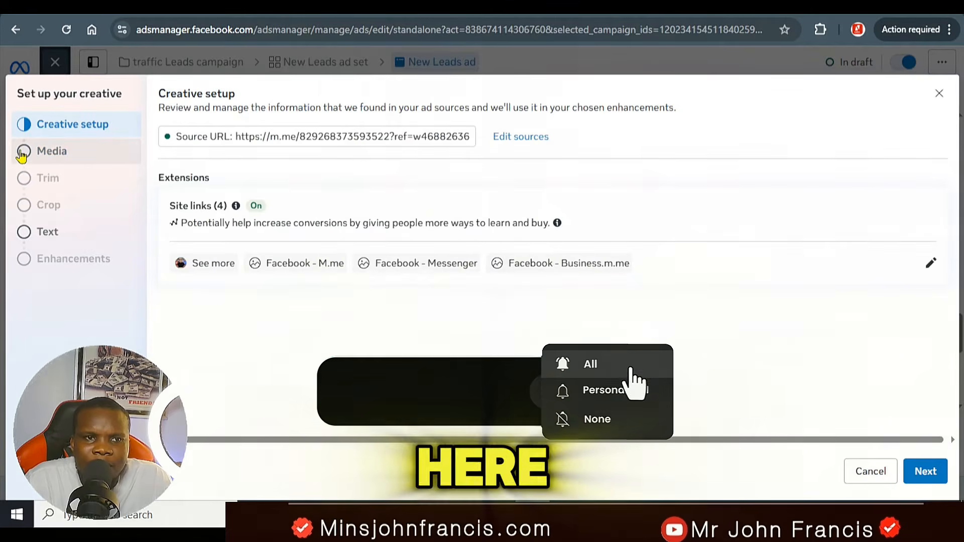
{"action": "left_click", "coordinate": [23, 153]}
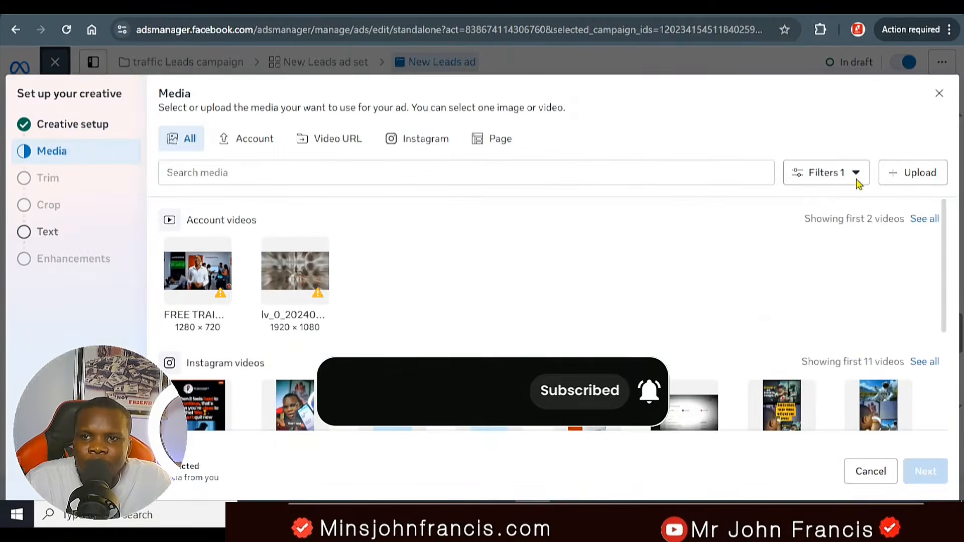
Step: Upload the video fbd_1726260523257.mp4 from the Documents folder as the ad's media
{"action": "left_click", "coordinate": [915, 173]}
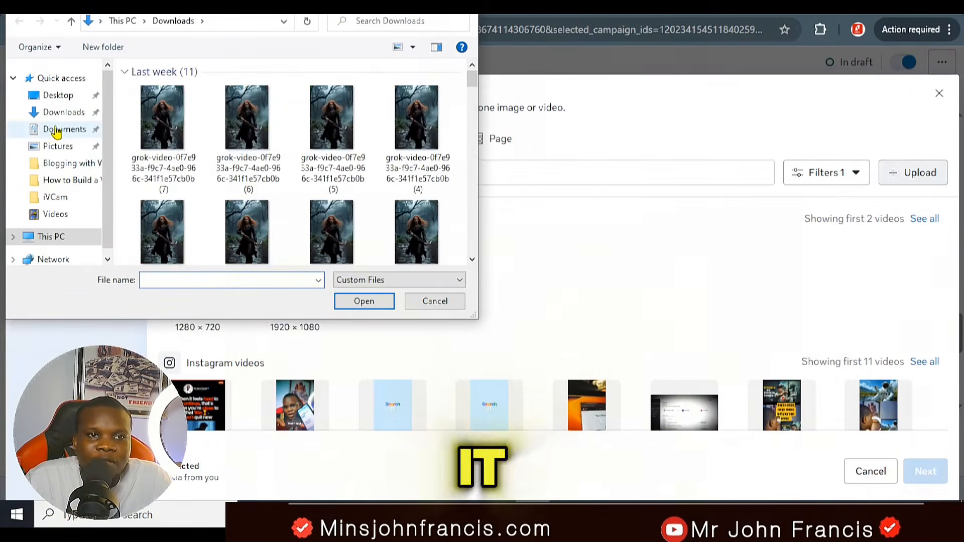
{"action": "left_click", "coordinate": [57, 131]}
{"action": "scroll", "coordinate": [293, 153], "scroll_direction": "down", "scroll_amount": 3}
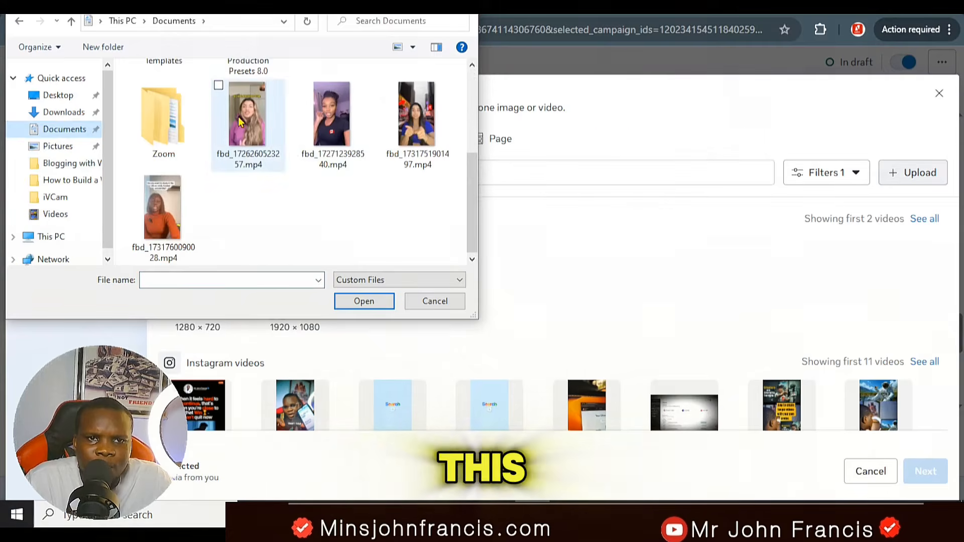
{"action": "left_click", "coordinate": [219, 87]}
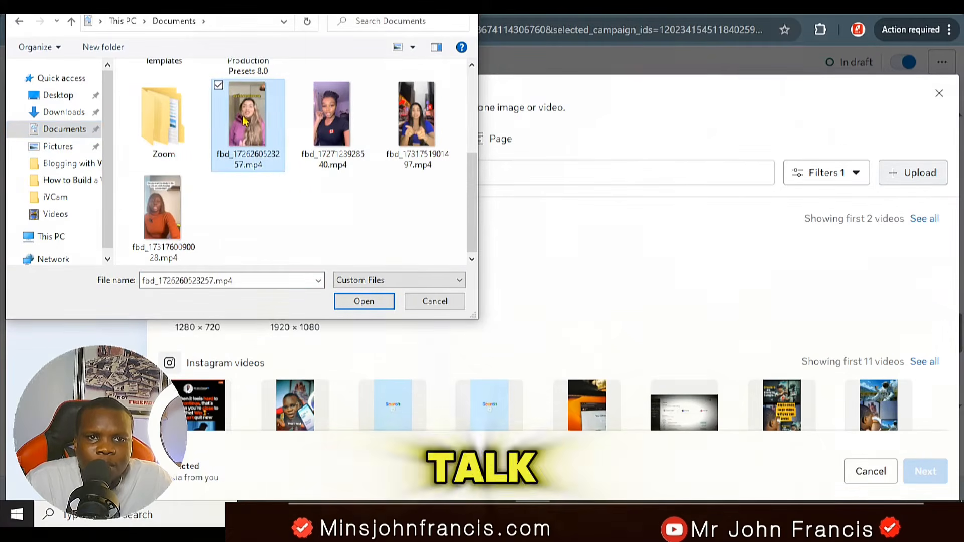
{"action": "left_click", "coordinate": [362, 303]}
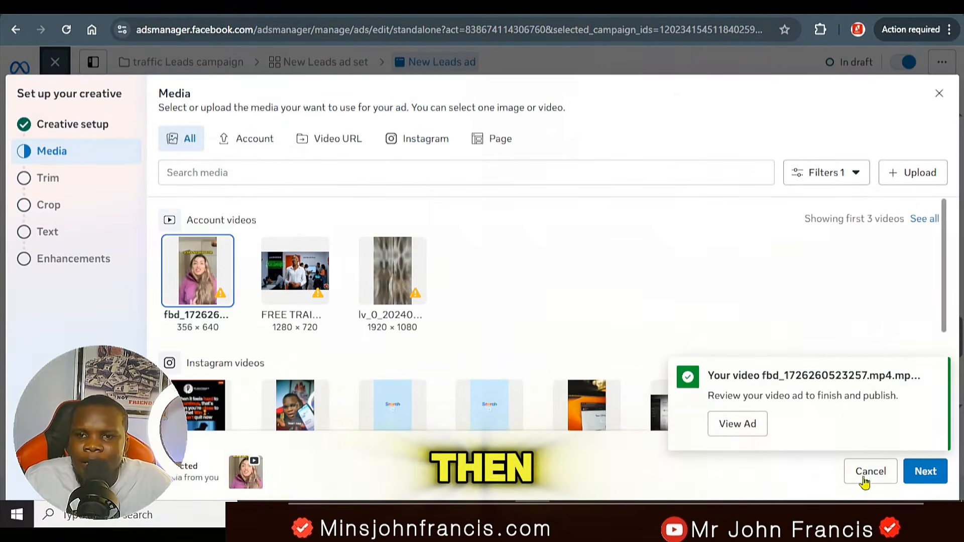
Step: Continue with the uploaded video, skip trimming and keep the original crops for all placements to reach the ad text settings
{"action": "left_click", "coordinate": [910, 473]}
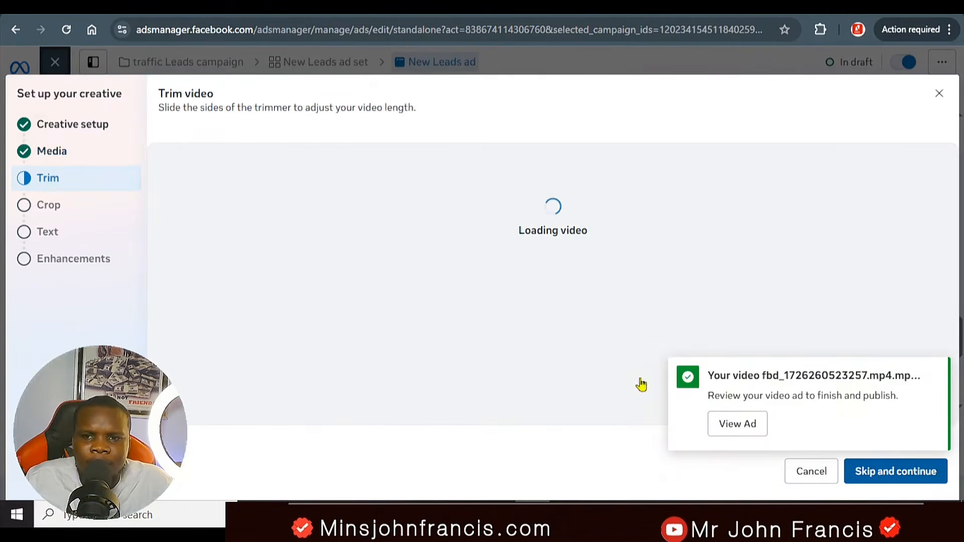
{"action": "left_click", "coordinate": [894, 472]}
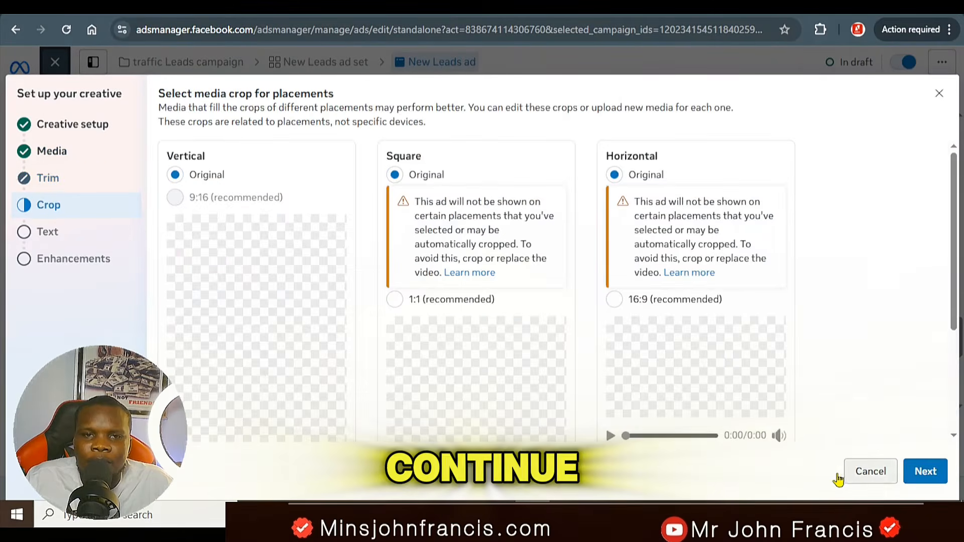
{"action": "scroll", "coordinate": [552, 261], "scroll_direction": "down", "scroll_amount": 2}
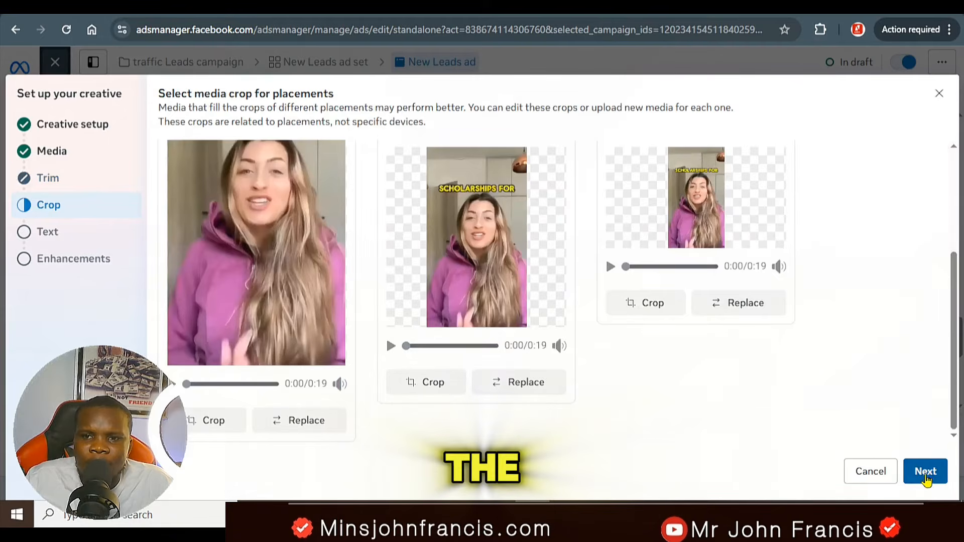
{"action": "left_click", "coordinate": [925, 474]}
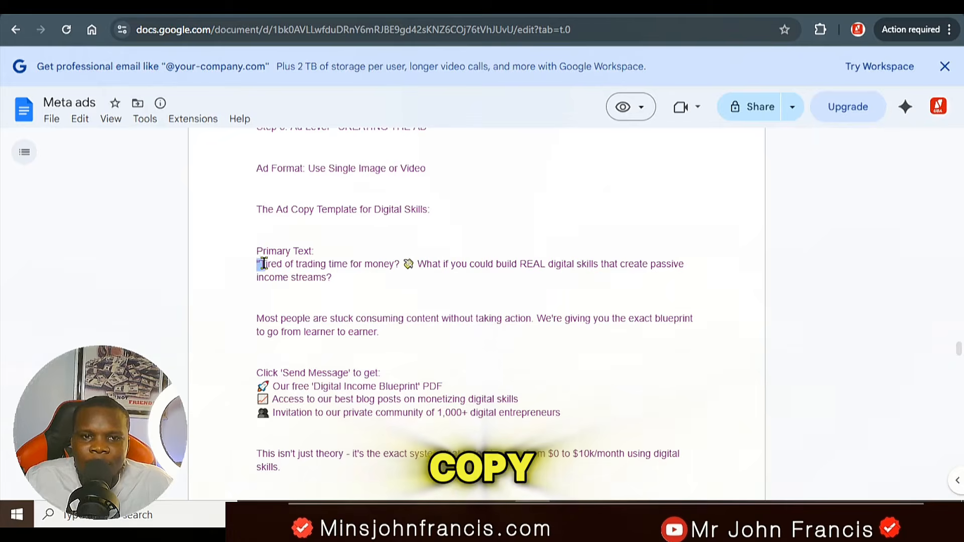
Step: Copy the opening "Tired of trading time for money?" copy from the Meta ads Google Doc into the ad's primary text in Ads Manager
{"action": "left_click_drag", "start_coordinate": [263, 264], "coordinate": [323, 276]}
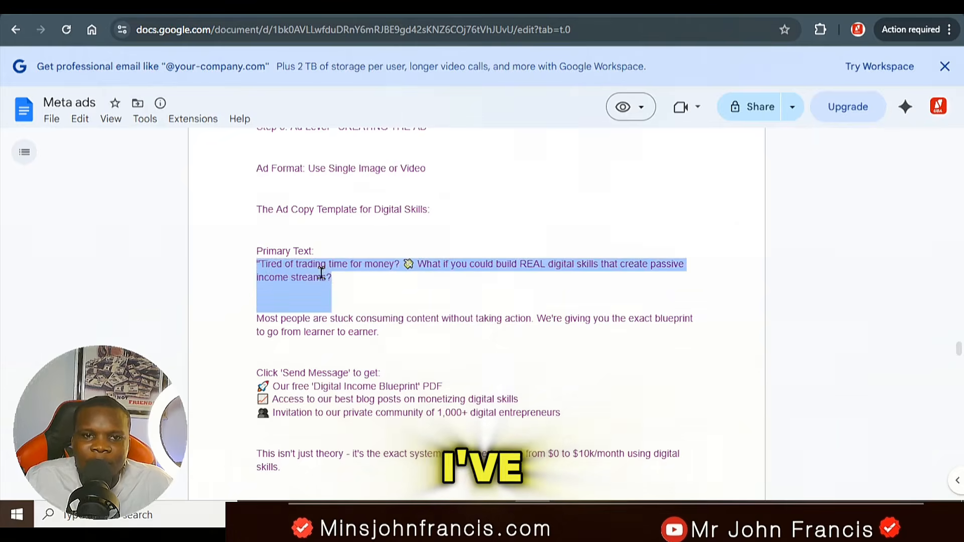
{"action": "right_click", "coordinate": [310, 276]}
{"action": "left_click", "coordinate": [347, 288]}
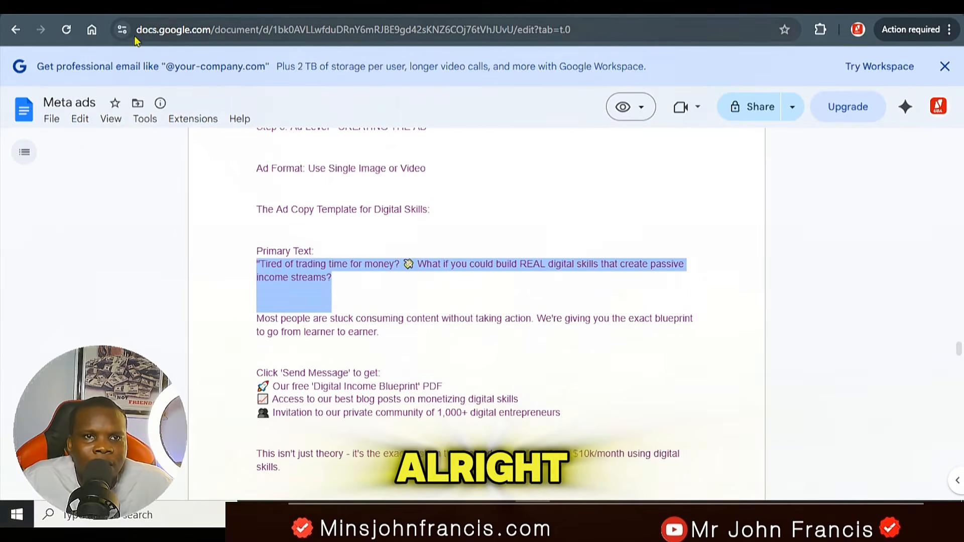
{"action": "key", "text": "ctrl+Tab"}
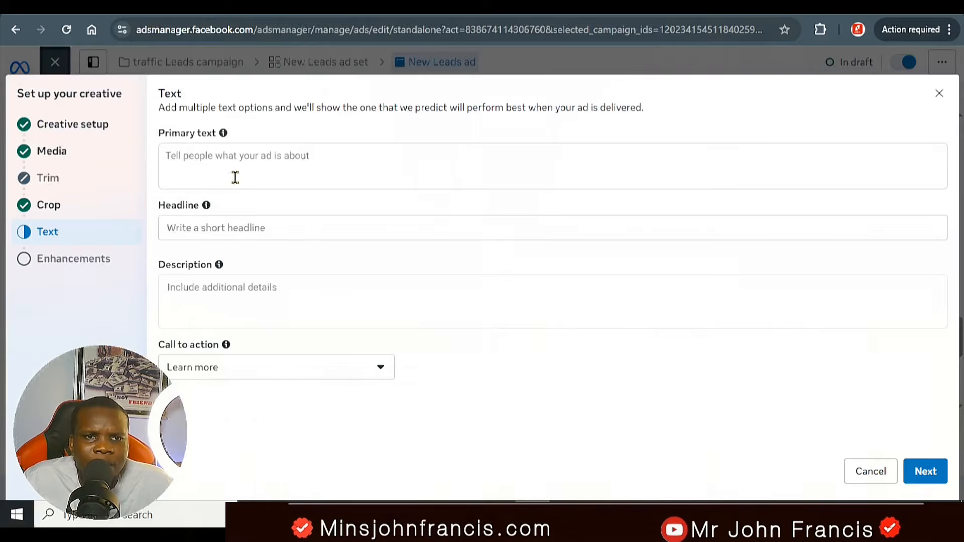
{"action": "right_click", "coordinate": [262, 152]}
{"action": "left_click", "coordinate": [306, 307]}
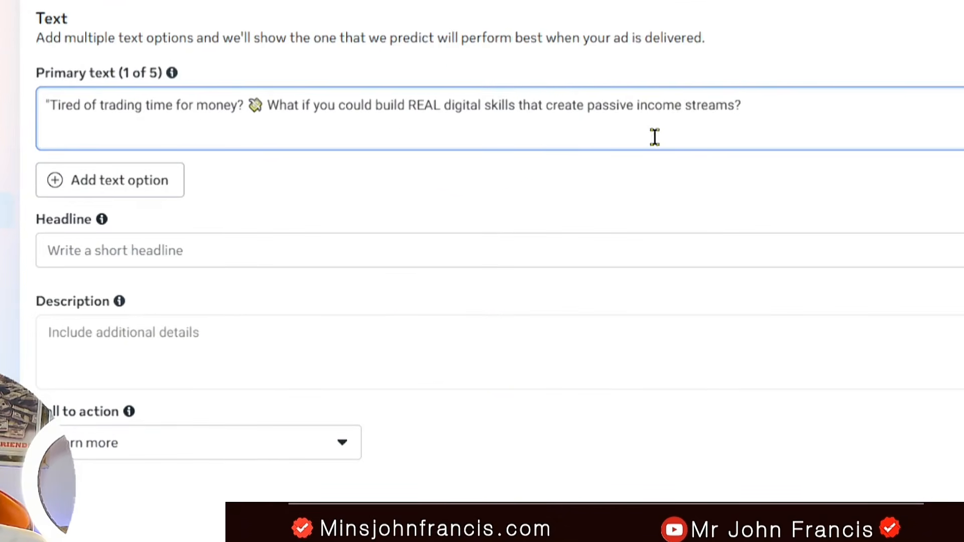
Step: Replace the words after "REAL digital skills" in the primary text with ", get scholarships, study abroad ?"
{"action": "left_click_drag", "start_coordinate": [741, 106], "coordinate": [512, 106]}
{"action": "key", "text": "BackSpace"}
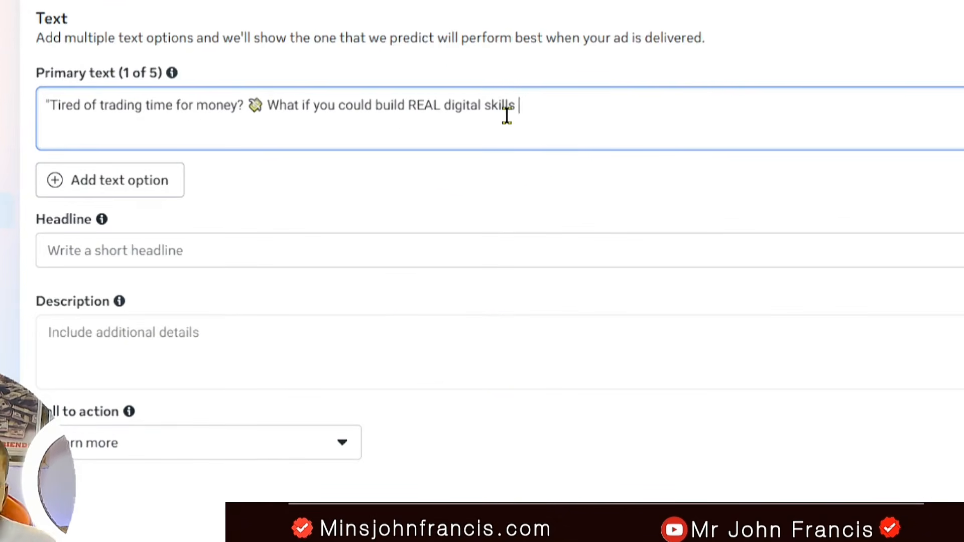
{"action": "type", "text": ", get schol"}
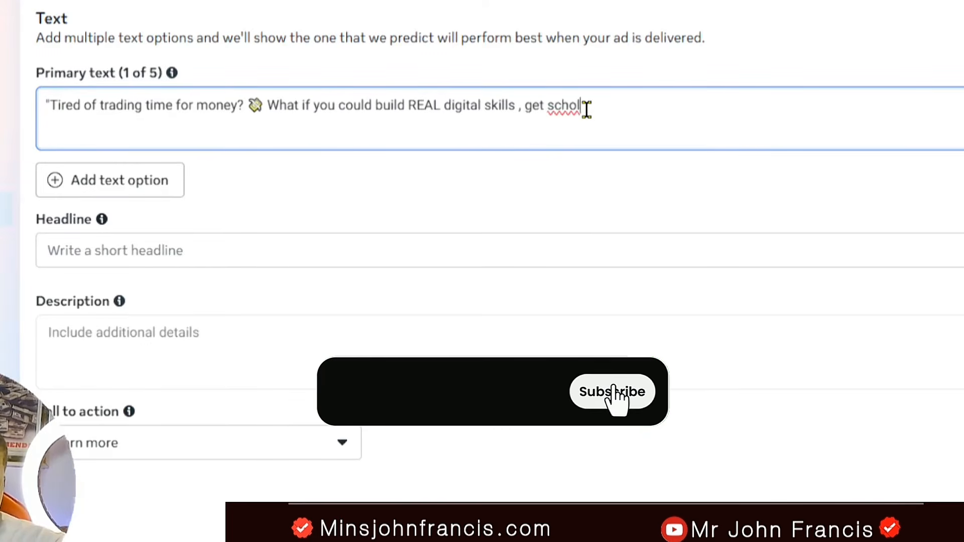
{"action": "type", "text": "arships, study abroad"}
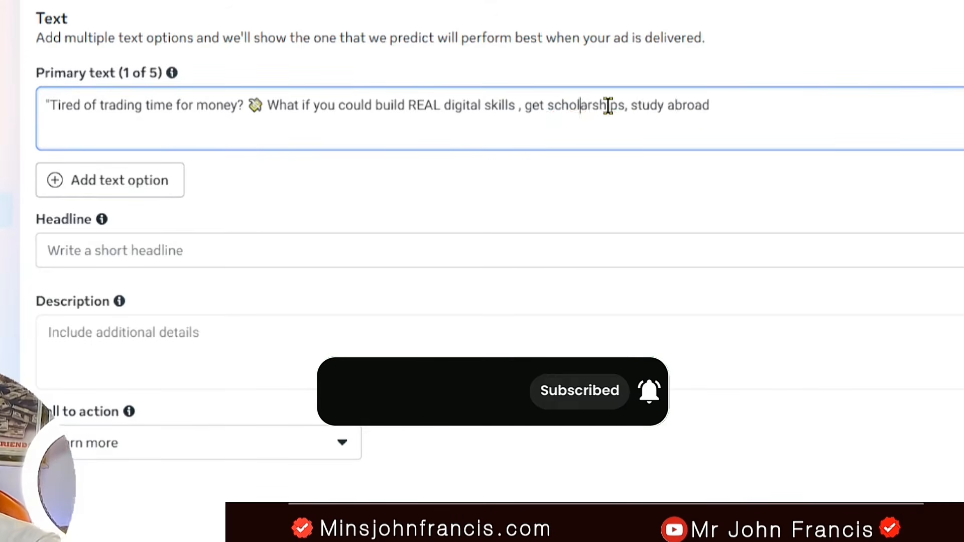
{"action": "type", "text": " ?"}
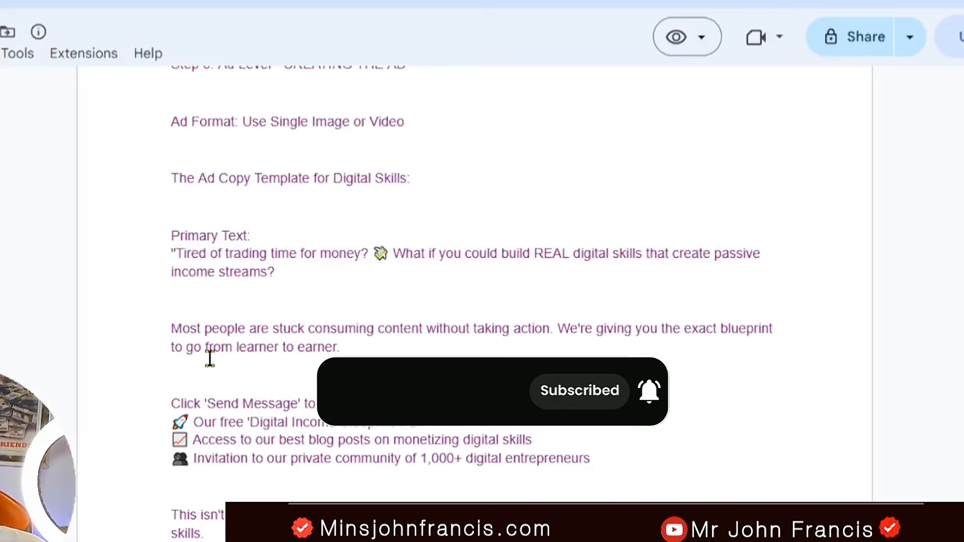
Step: Append the "Most people are stuck" paragraph from the document, ending it "earning and getting that dream scholarships all for free with from our value packed blog"
{"action": "left_click_drag", "start_coordinate": [171, 329], "coordinate": [338, 346]}
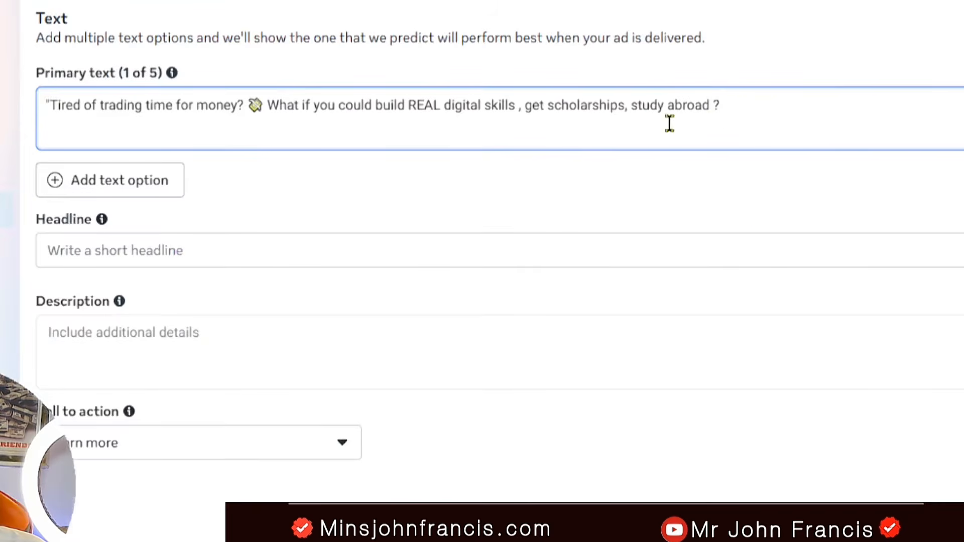
{"action": "key", "text": "ctrl+v"}
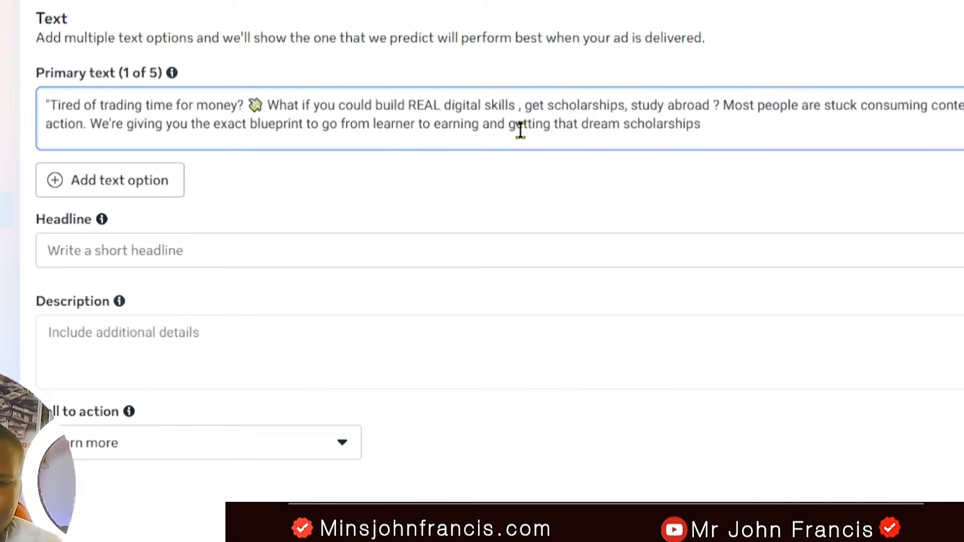
{"action": "type", "text": "with from our value pack"}
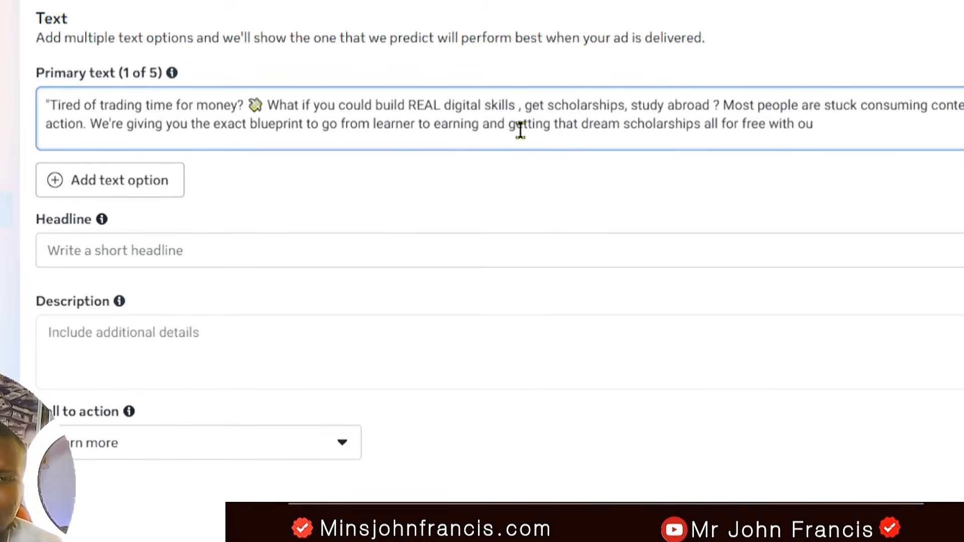
{"action": "type", "text": "ed"}
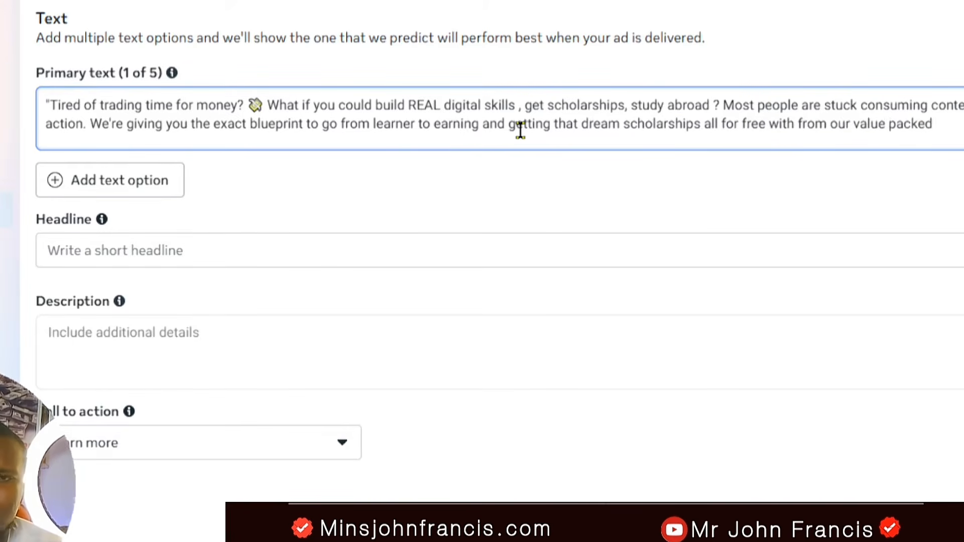
{"action": "type", "text": " blog"}
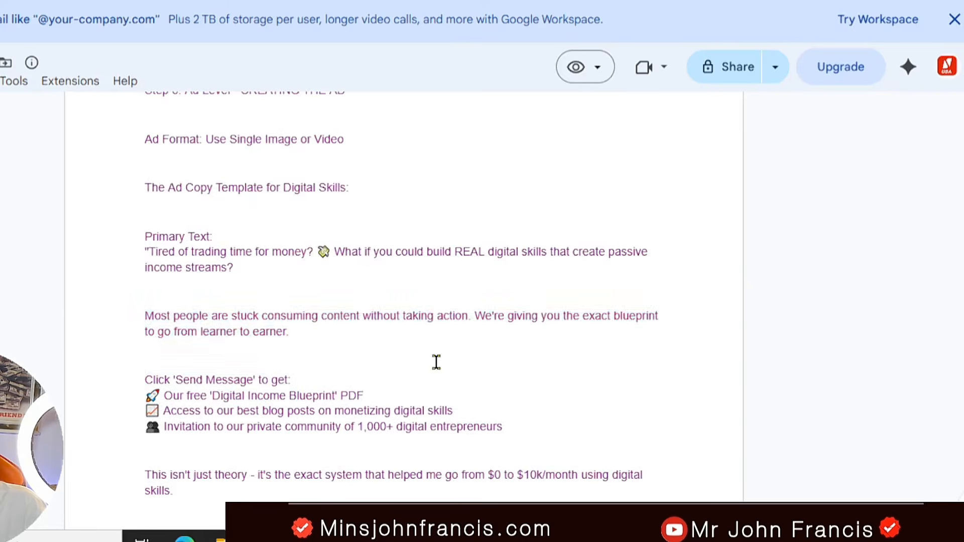
Step: Add the document's "Click 'Send Message' to get:" list to the primary text, separated from the paragraph above by a blank line
{"action": "scroll", "coordinate": [437, 361], "scroll_direction": "down", "scroll_amount": 2}
{"action": "left_click_drag", "start_coordinate": [144, 214], "coordinate": [515, 264]}
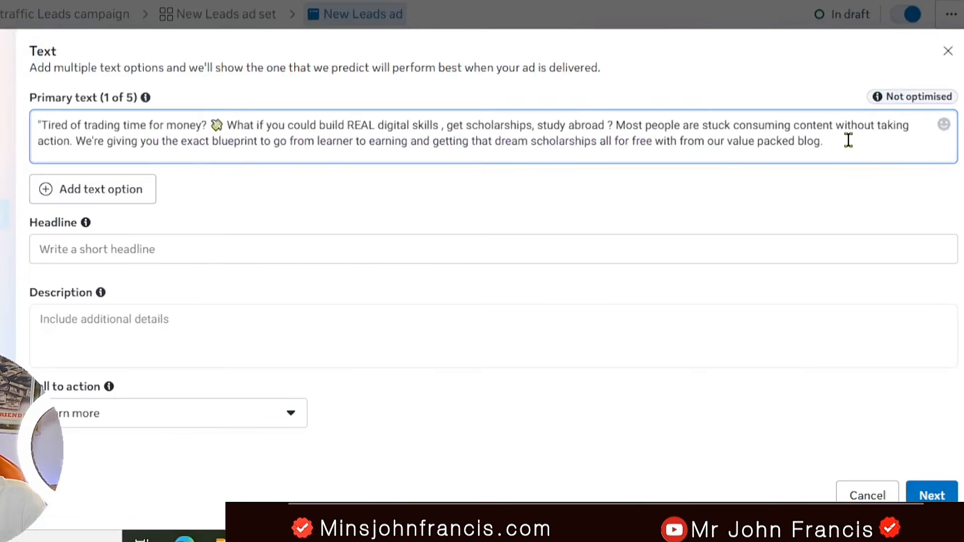
{"action": "key", "text": "ctrl+v"}
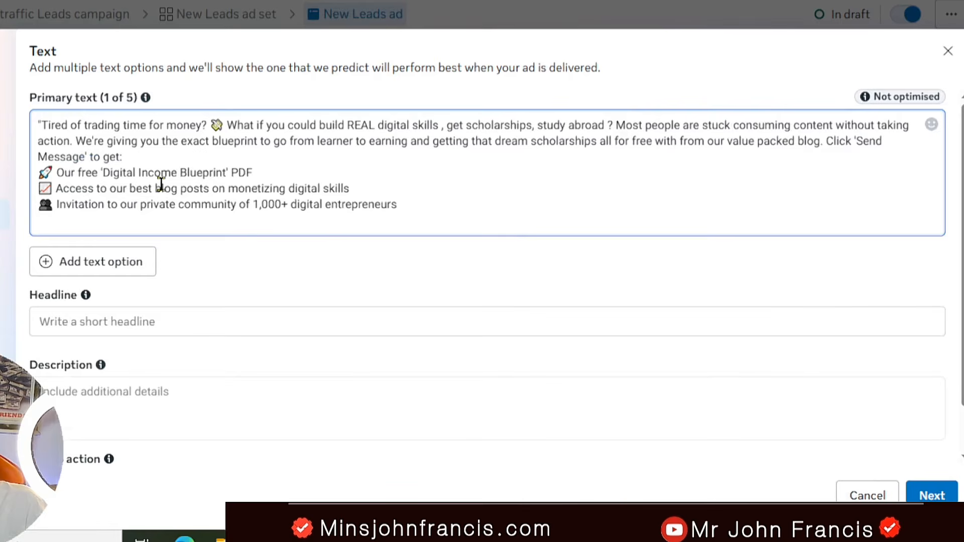
{"action": "left_click", "coordinate": [826, 141]}
{"action": "key", "text": "Return"}
{"action": "key", "text": "Return"}
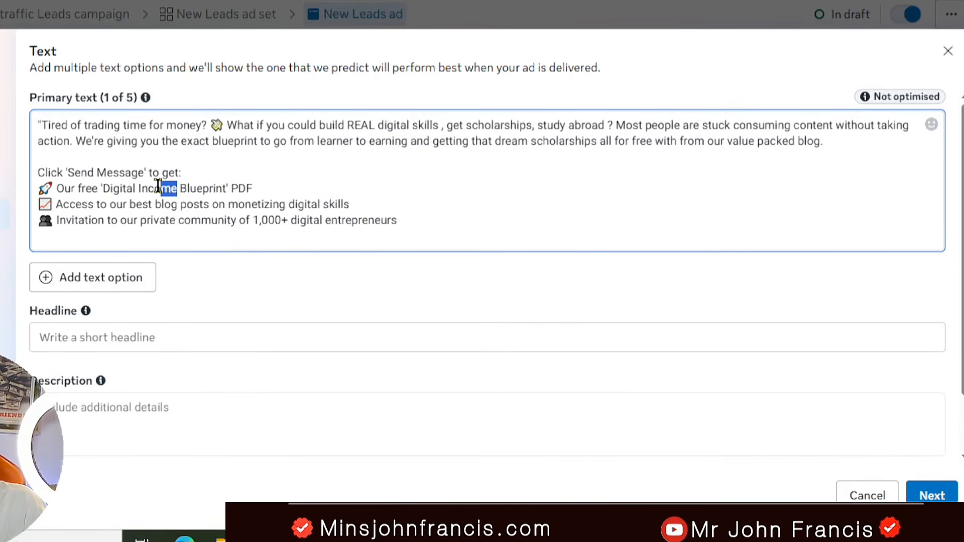
Step: Remove "Income" from the blueprint PDF line and add ", getting scholarship etc" to the end of the blog posts line
{"action": "left_click_drag", "start_coordinate": [158, 185], "coordinate": [136, 188]}
{"action": "key", "text": "BackSpace"}
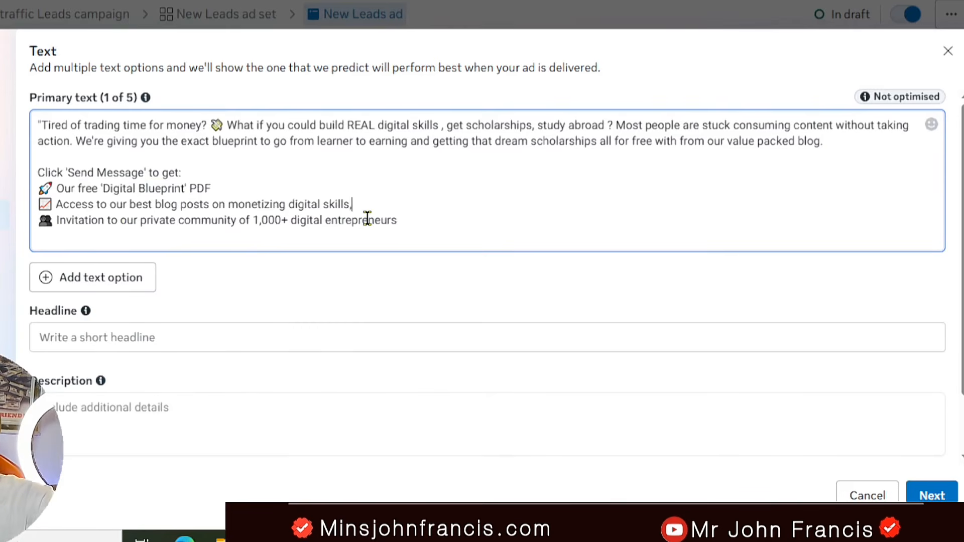
{"action": "type", "text": "getting scholarship"}
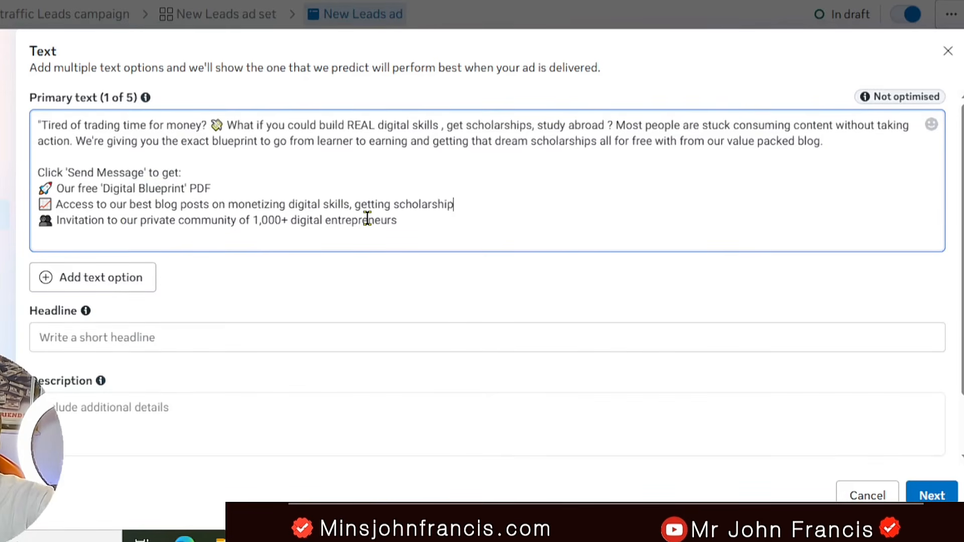
{"action": "type", "text": " etc"}
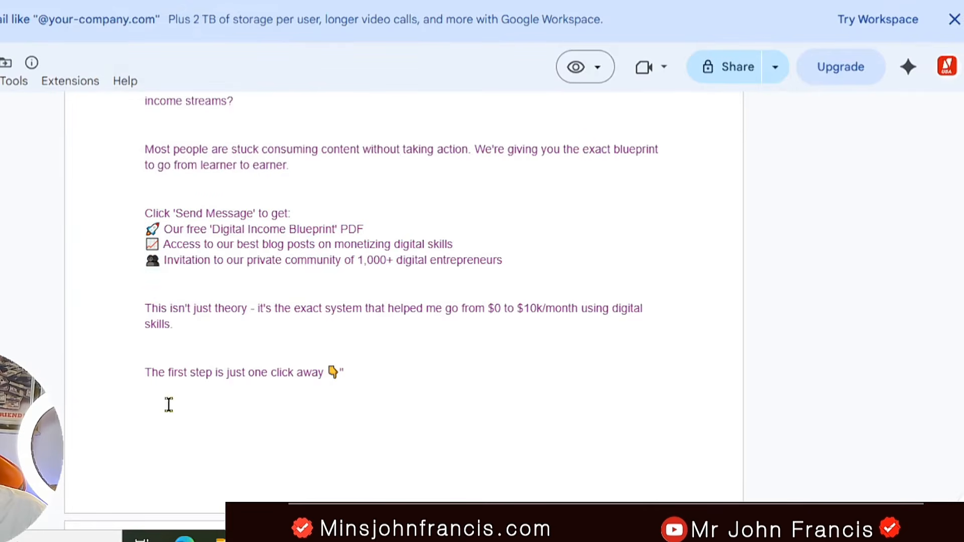
Step: Copy "The first step is just one click away" from the document as the closing line of the primary text
{"action": "triple_click", "coordinate": [302, 365]}
{"action": "right_click", "coordinate": [334, 372]}
{"action": "left_click", "coordinate": [381, 394]}
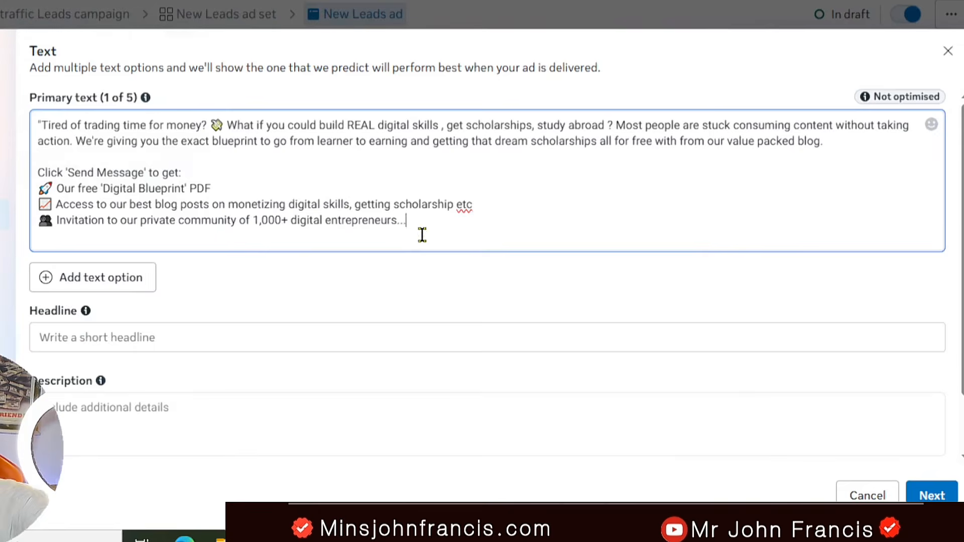
{"action": "right_click", "coordinate": [130, 233]}
{"action": "left_click", "coordinate": [204, 301]}
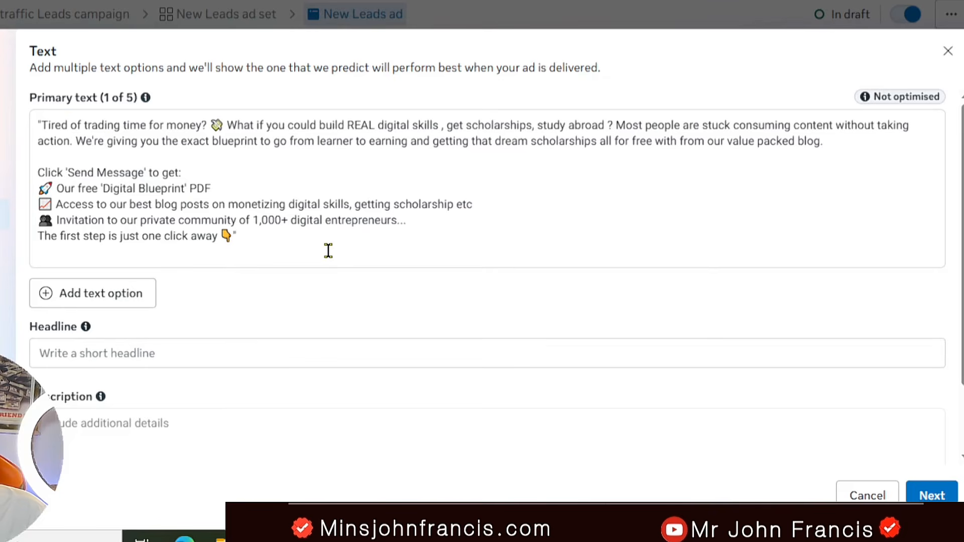
Step: Paste the document's headline into the ad and reword it as "From Beginner to a successful scholarship and Income Earner in 90 Days"
{"action": "scroll", "coordinate": [116, 254], "scroll_direction": "down", "scroll_amount": 2}
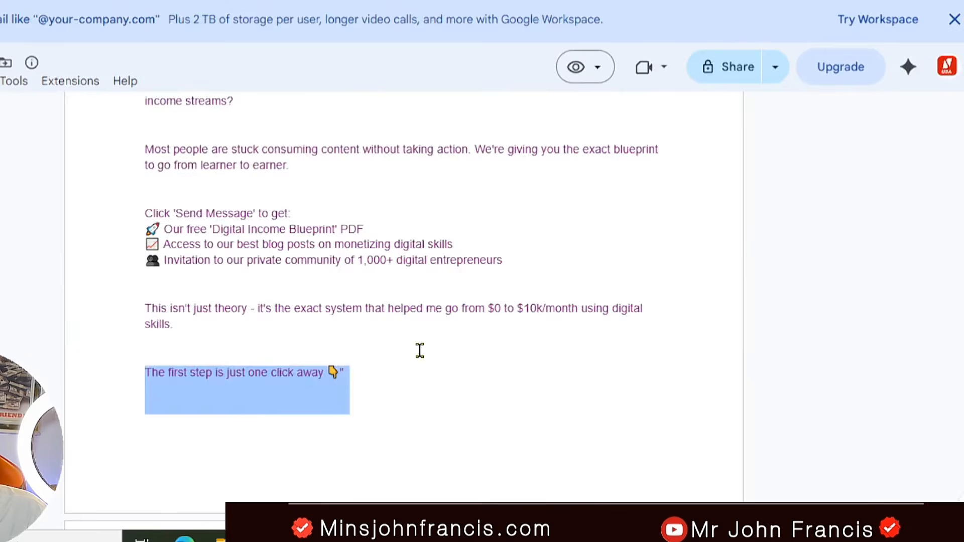
{"action": "scroll", "coordinate": [420, 351], "scroll_direction": "down", "scroll_amount": 5}
{"action": "left_click_drag", "start_coordinate": [392, 209], "coordinate": [159, 206]}
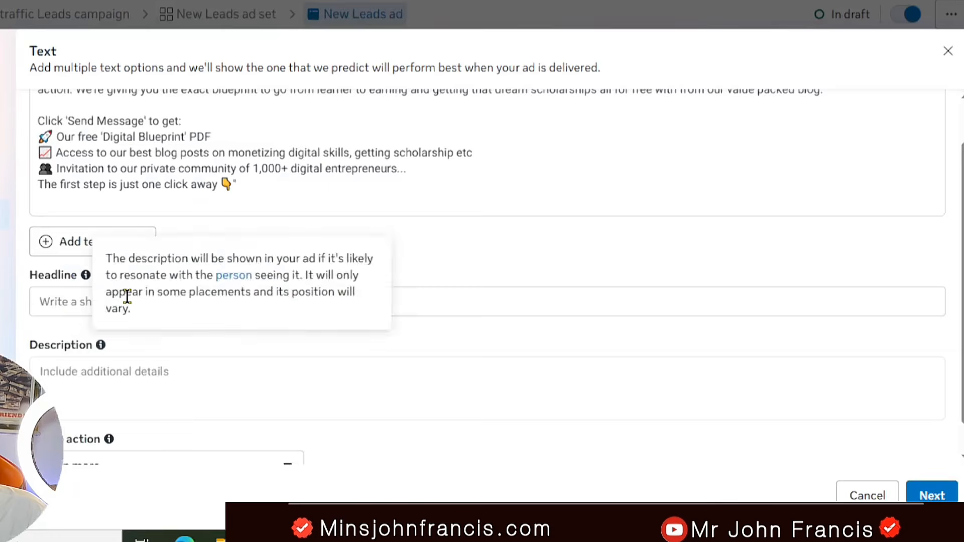
{"action": "left_click", "coordinate": [125, 300]}
{"action": "key", "text": "ctrl+v"}
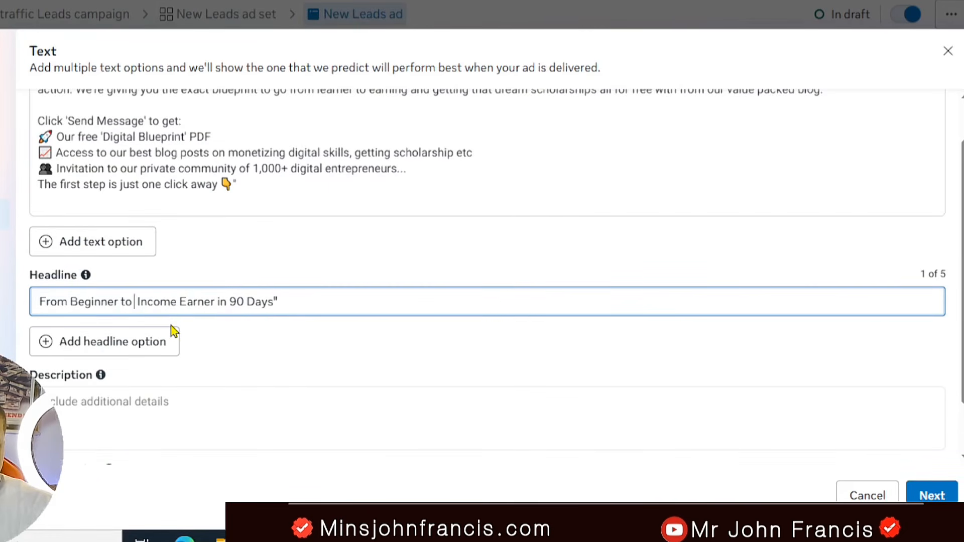
{"action": "type", "text": "a Successful scholarship  and"}
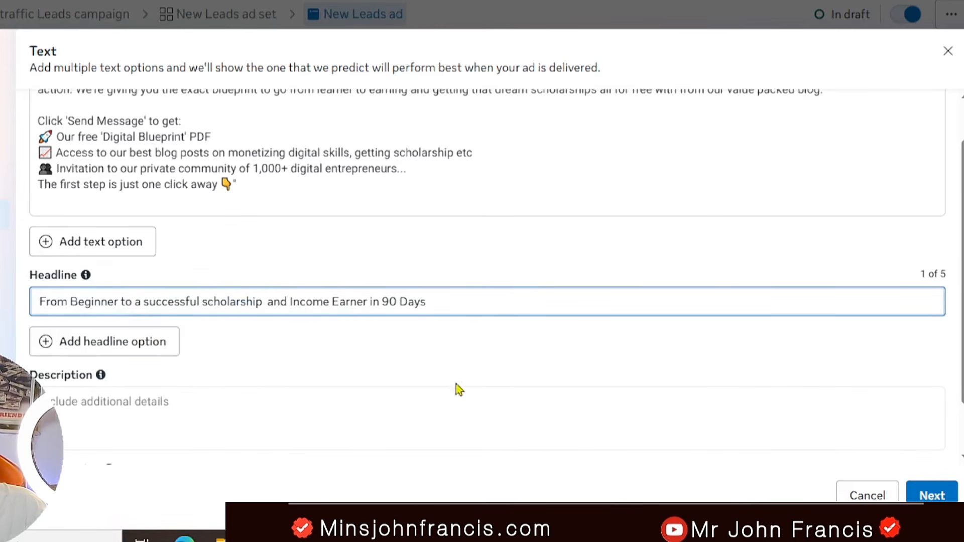
Step: Copy "Free Digital Skills Training | Join Our Community | Start Earning Online" from the document into the ad's description
{"action": "left_click_drag", "start_coordinate": [962, 299], "coordinate": [961, 345]}
{"action": "left_click", "coordinate": [53, 336]}
{"action": "left_click", "coordinate": [2, 1]}
{"action": "scroll", "coordinate": [377, 342], "scroll_direction": "down", "scroll_amount": 2}
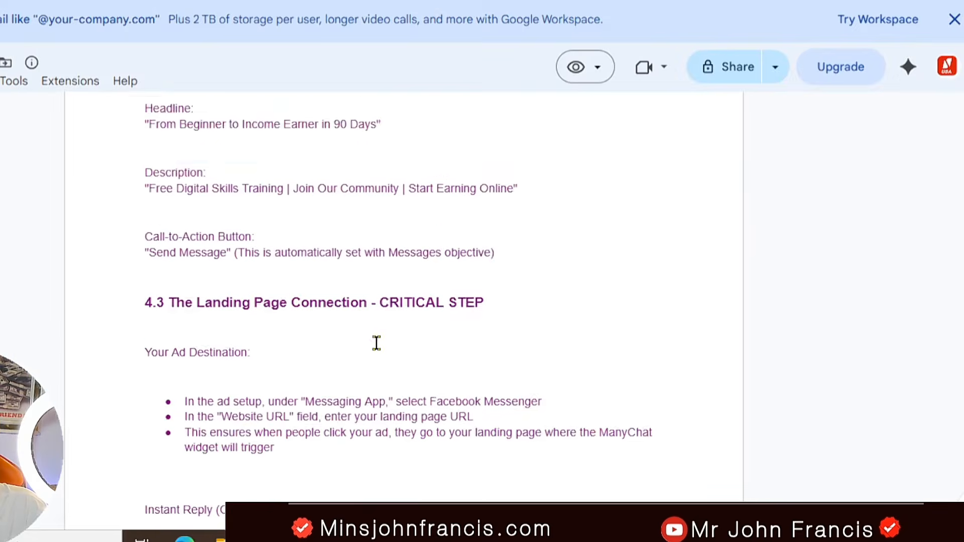
{"action": "scroll", "coordinate": [266, 204], "scroll_direction": "up", "scroll_amount": 2}
{"action": "left_click_drag", "start_coordinate": [522, 274], "coordinate": [140, 288]}
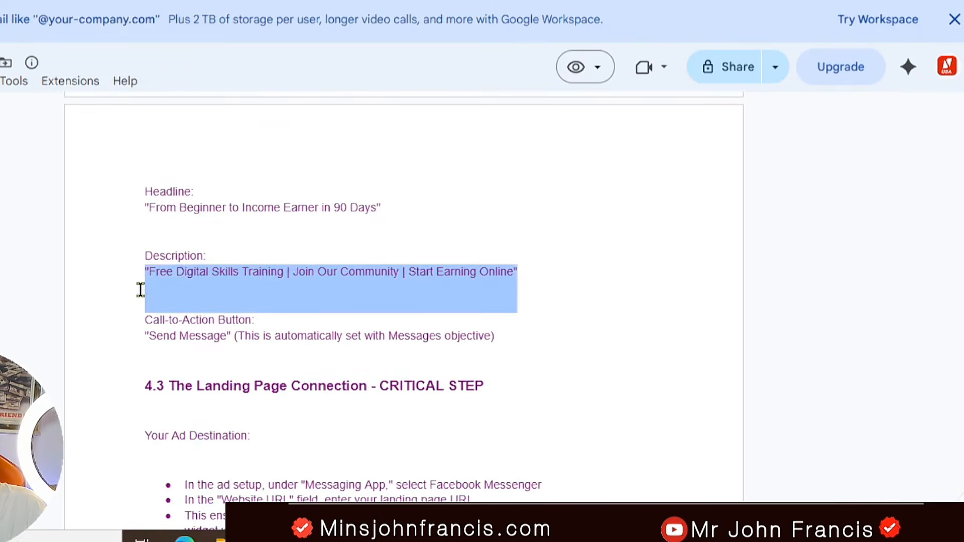
{"action": "key", "text": "ctrl+c"}
{"action": "key", "text": "alt+Tab"}
{"action": "key", "text": "ctrl+v"}
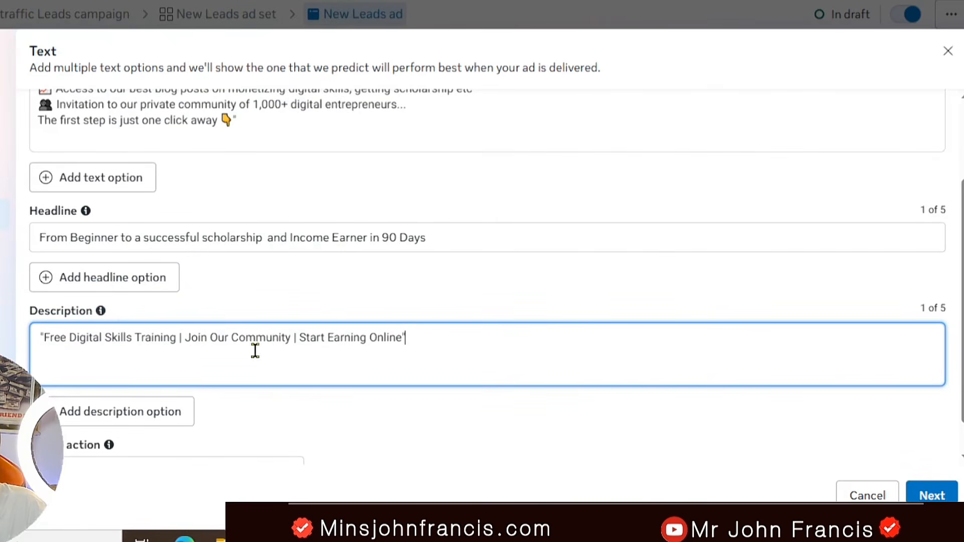
Step: Insert "Scholarship" with a separator before "Join Our Community" in the ad description
{"action": "type", "text": "Scholarshi"}
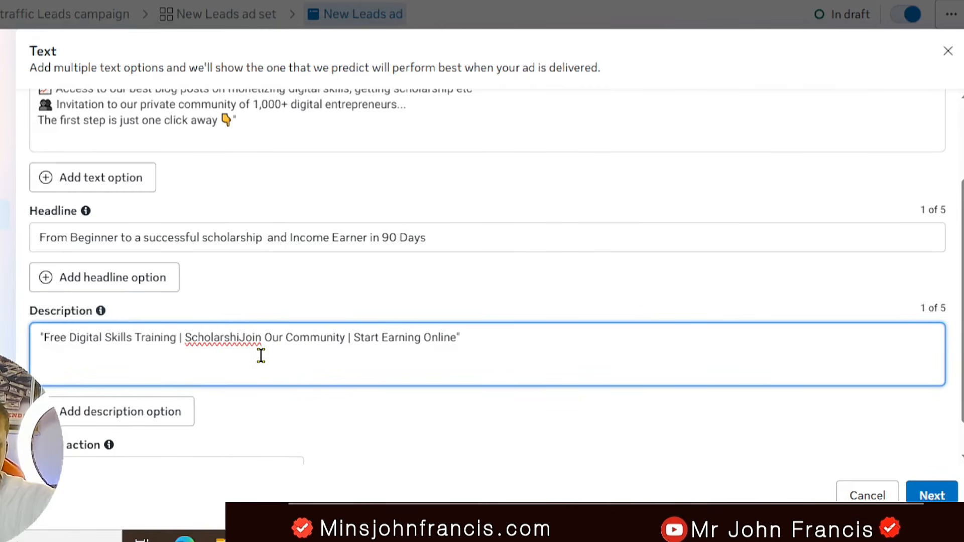
{"action": "type", "text": " |"}
{"action": "left_click", "coordinate": [236, 337]}
{"action": "key", "text": "BackSpace"}
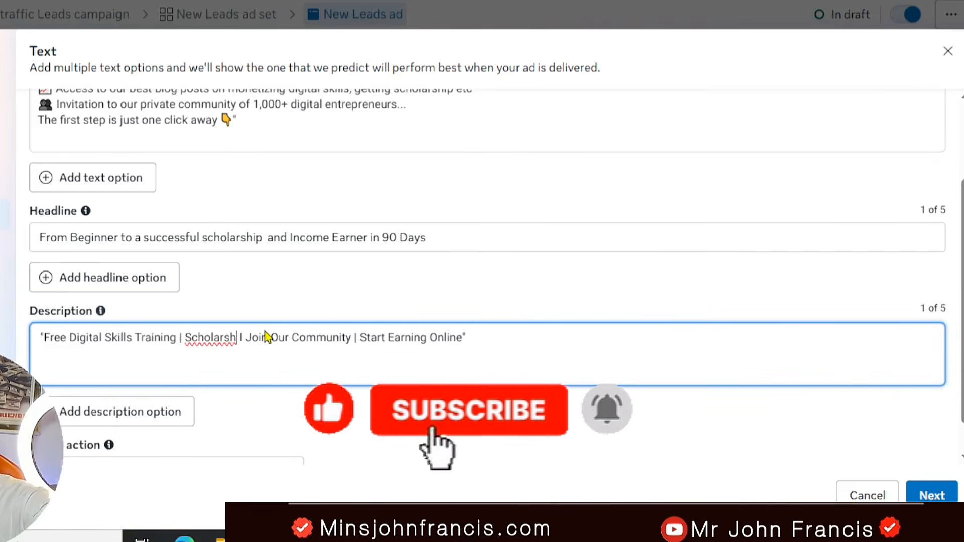
{"action": "type", "text": "ip"}
{"action": "left_click", "coordinate": [210, 389]}
Step: Look through the call-to-action options and pick one for the ad
{"action": "scroll", "coordinate": [210, 387], "scroll_direction": "down", "scroll_amount": 1}
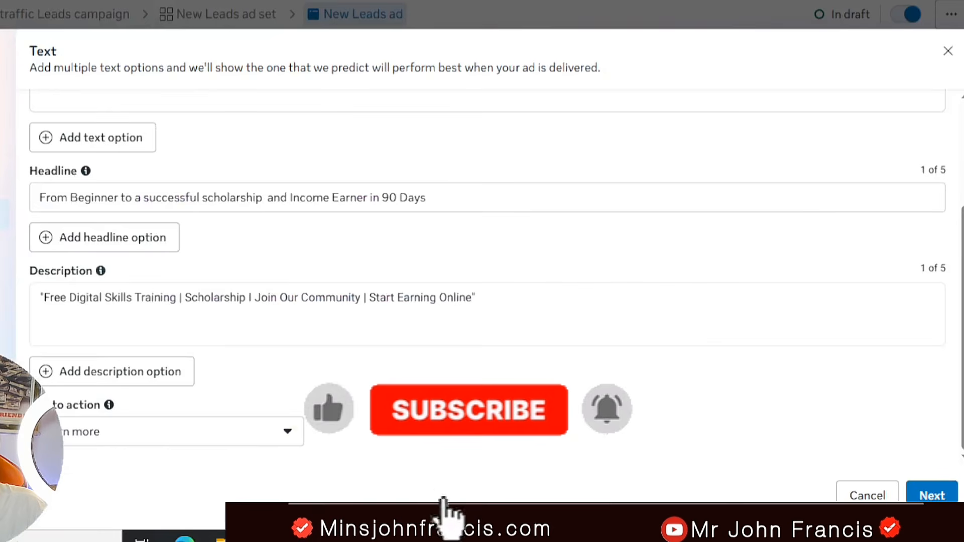
{"action": "left_click", "coordinate": [166, 432]}
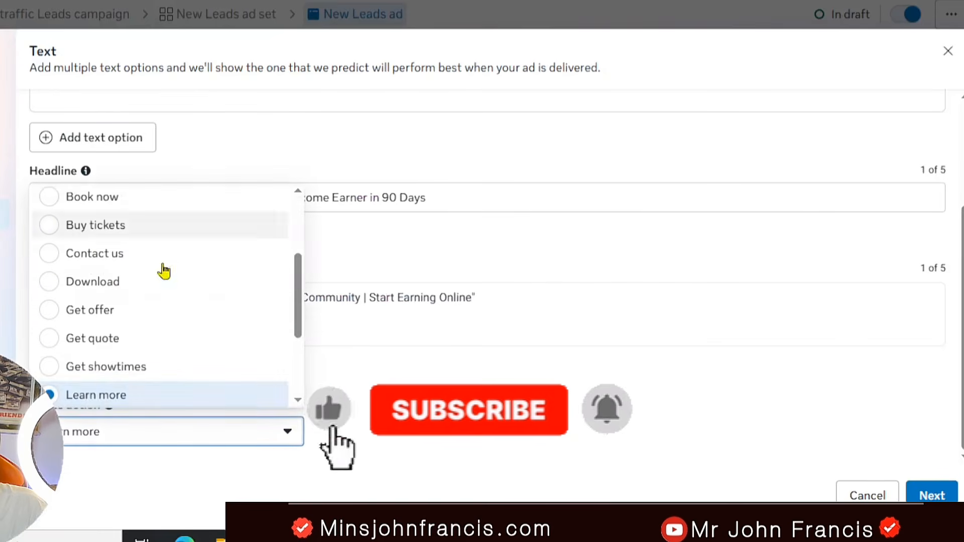
{"action": "scroll", "coordinate": [163, 271], "scroll_direction": "down", "scroll_amount": 3}
{"action": "scroll", "coordinate": [125, 352], "scroll_direction": "up", "scroll_amount": 2}
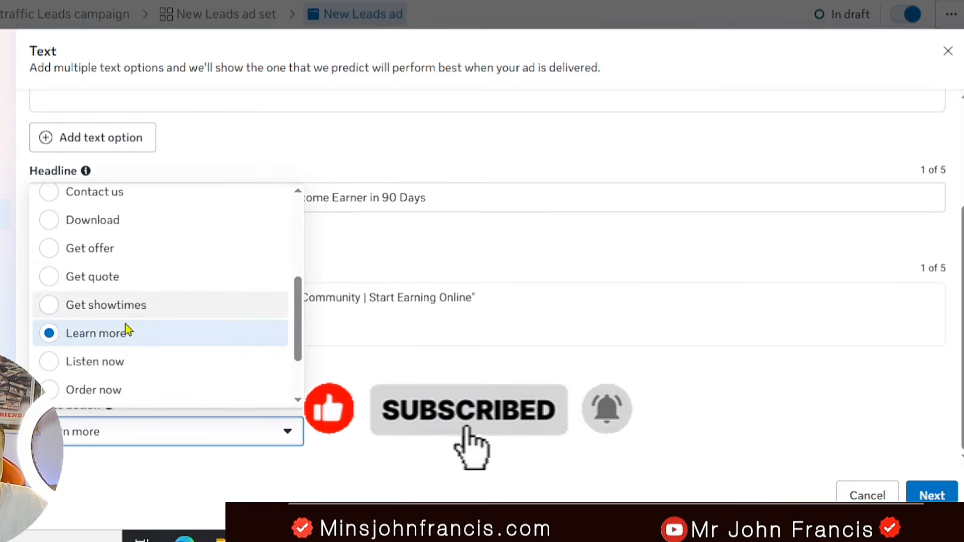
{"action": "scroll", "coordinate": [133, 316], "scroll_direction": "up", "scroll_amount": 4}
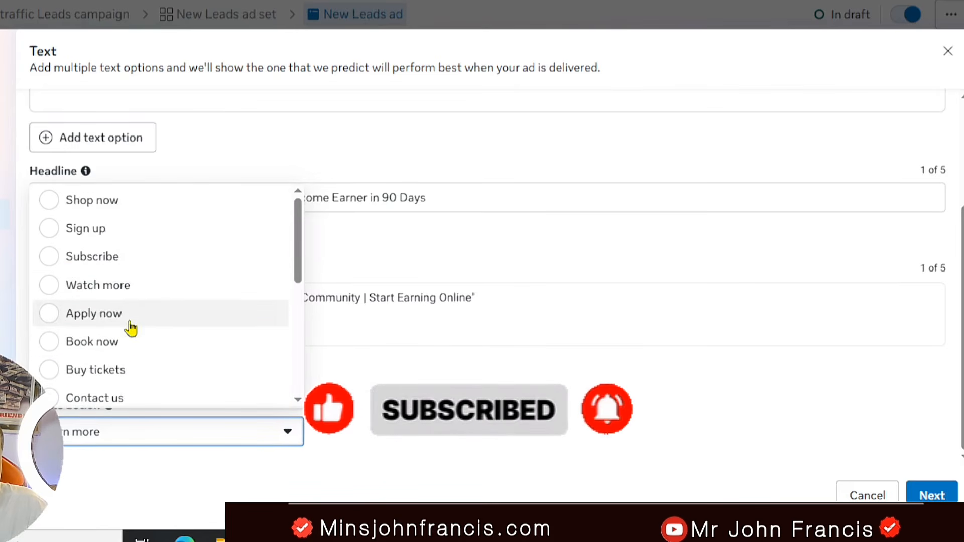
{"action": "left_click", "coordinate": [48, 324]}
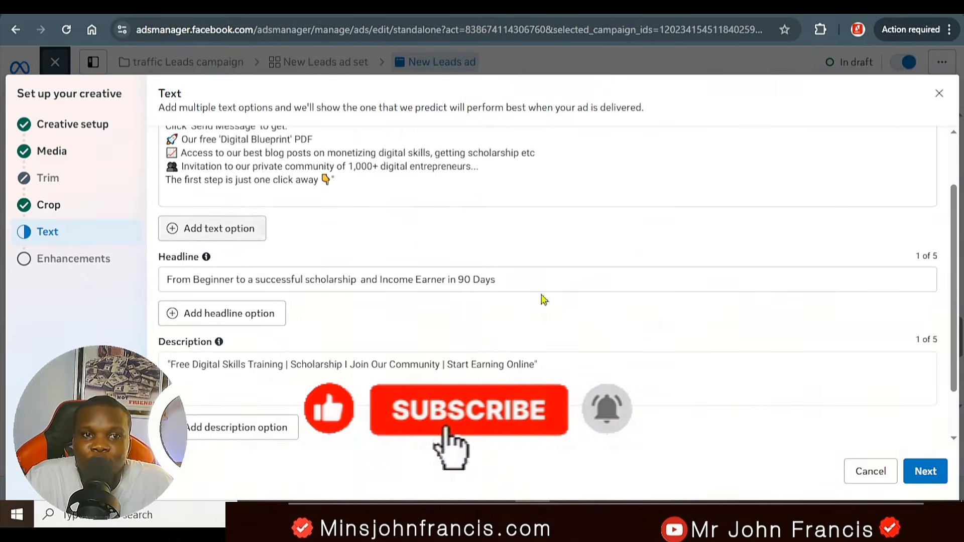
Step: Accept the ad text and the Advantage+ creative enhancements as they stand and finish the creative setup
{"action": "scroll", "coordinate": [551, 293], "scroll_direction": "down", "scroll_amount": 1}
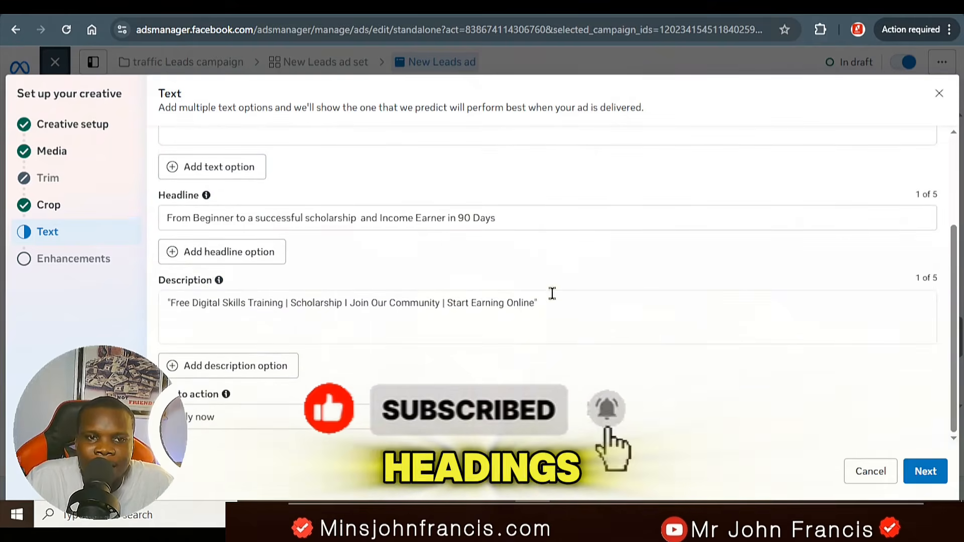
{"action": "left_click", "coordinate": [932, 473]}
{"action": "scroll", "coordinate": [732, 288], "scroll_direction": "down", "scroll_amount": 3}
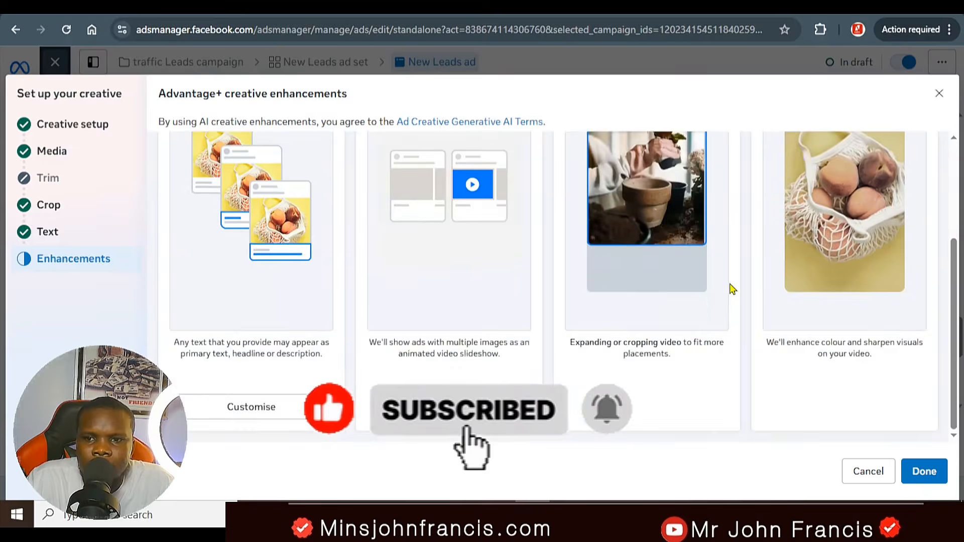
{"action": "left_click", "coordinate": [922, 474]}
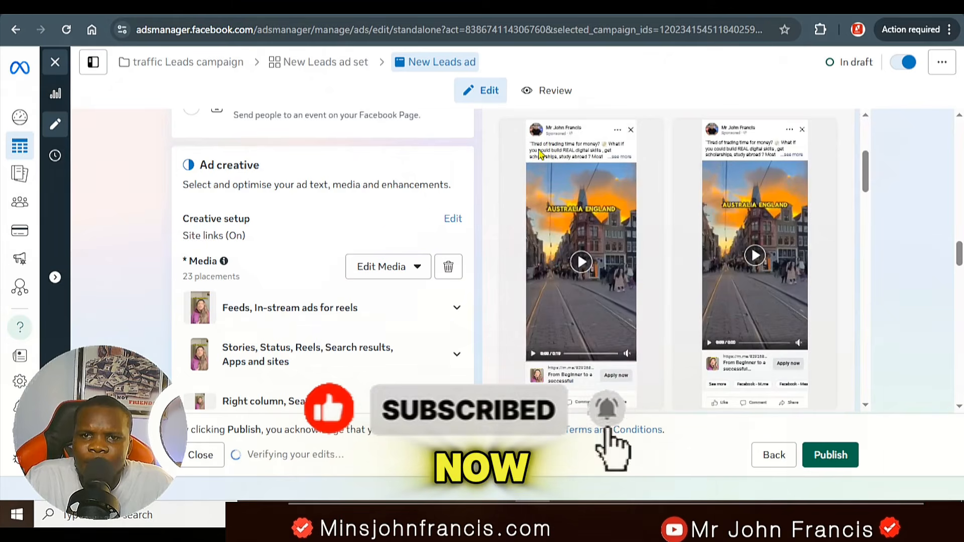
Step: Review the ad's destination and creative settings, and publish the New Leads ad together with its ad set
{"action": "scroll", "coordinate": [653, 278], "scroll_direction": "down", "scroll_amount": 2}
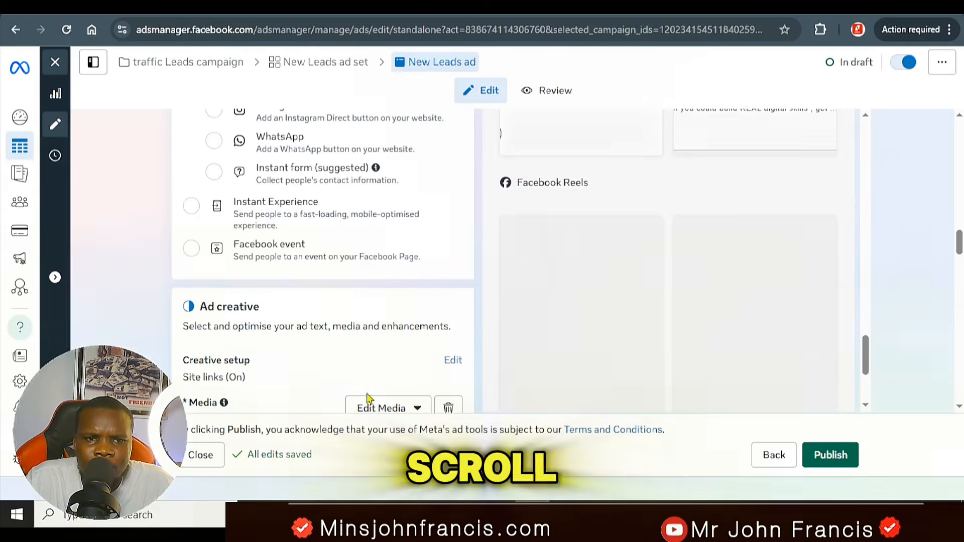
{"action": "scroll", "coordinate": [344, 354], "scroll_direction": "down", "scroll_amount": 10}
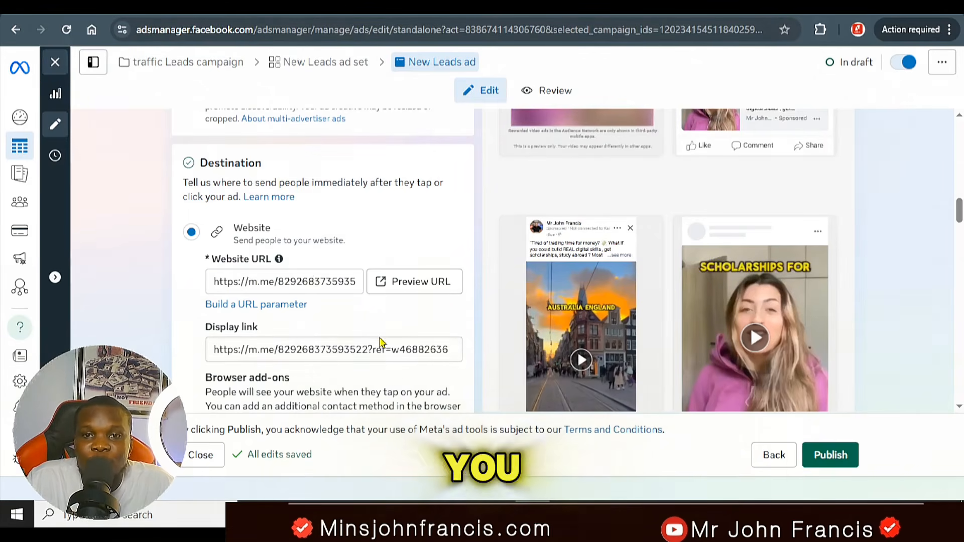
{"action": "left_click", "coordinate": [837, 458]}
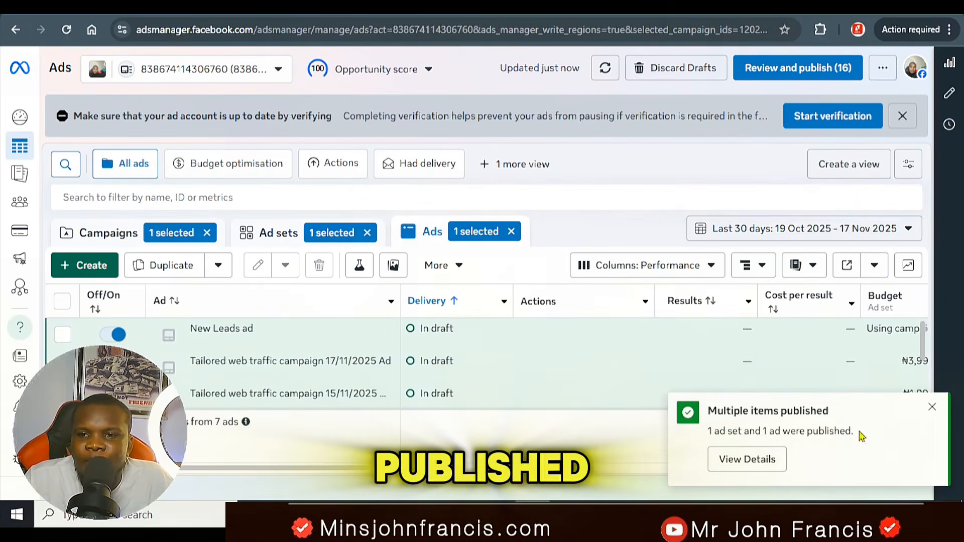
{"action": "left_click_drag", "start_coordinate": [858, 433], "coordinate": [761, 433]}
{"action": "left_click", "coordinate": [706, 448]}
{"action": "left_click_drag", "start_coordinate": [694, 454], "coordinate": [692, 437]}
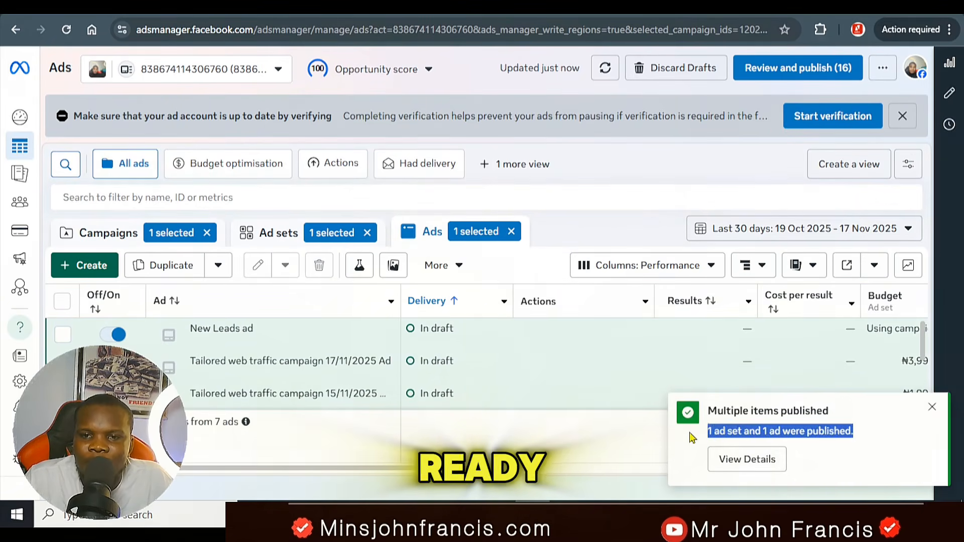
{"action": "left_click", "coordinate": [872, 443]}
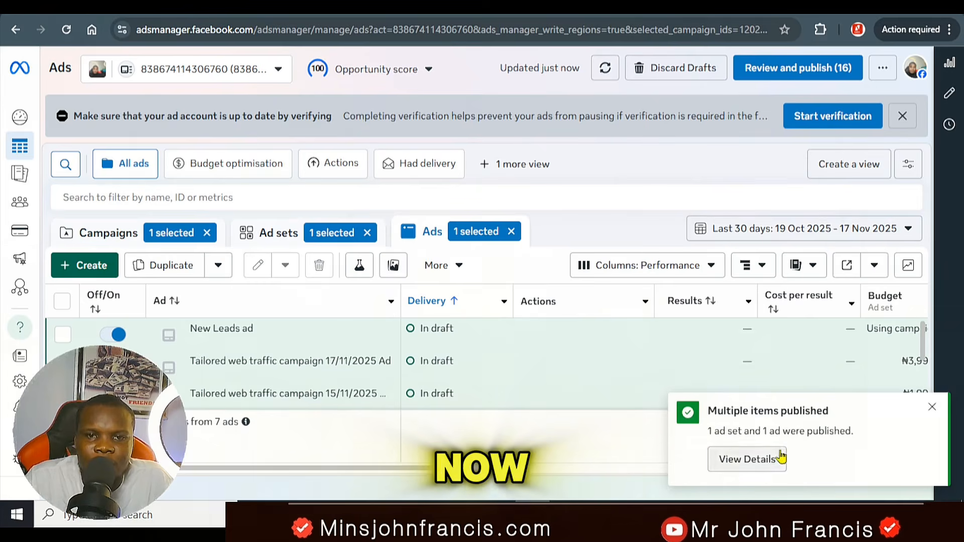